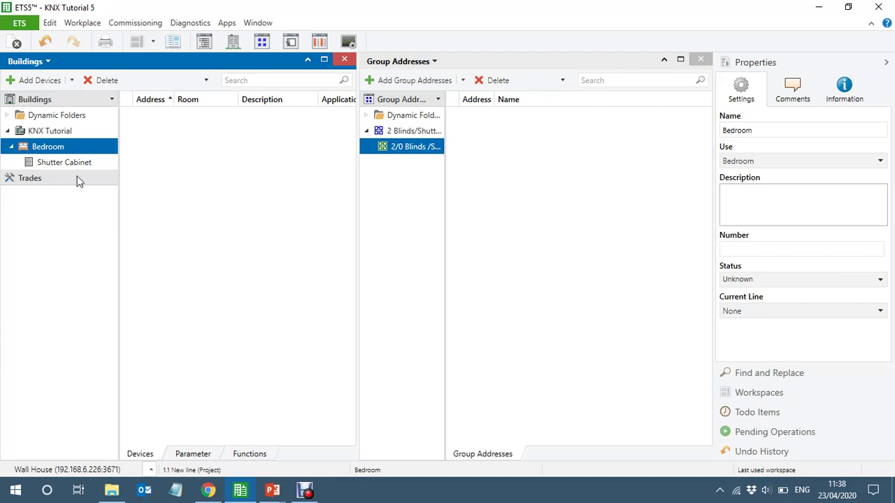
Search the catalog for "jr" and add the ABB JRA/S8.230.5.1 blind/roller shutter actuator to the Shutter Cabinet
left_click(59, 164)
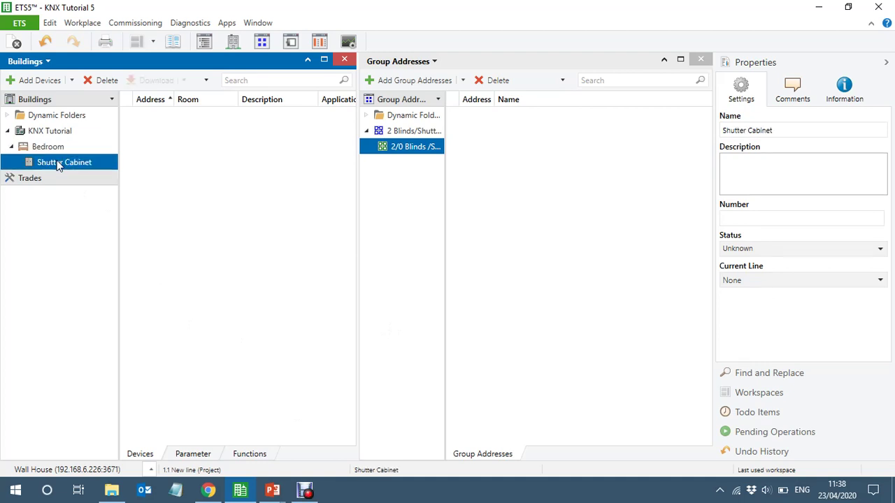
left_click(173, 44)
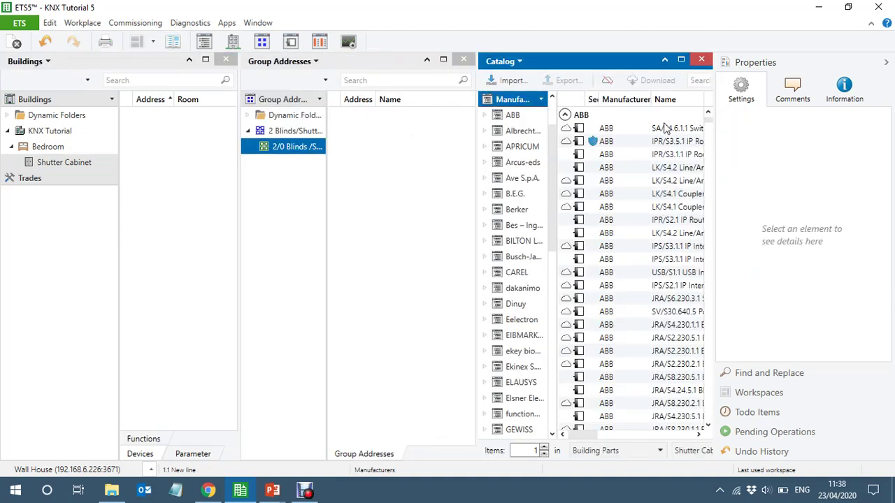
left_click(887, 62)
left_click(811, 85)
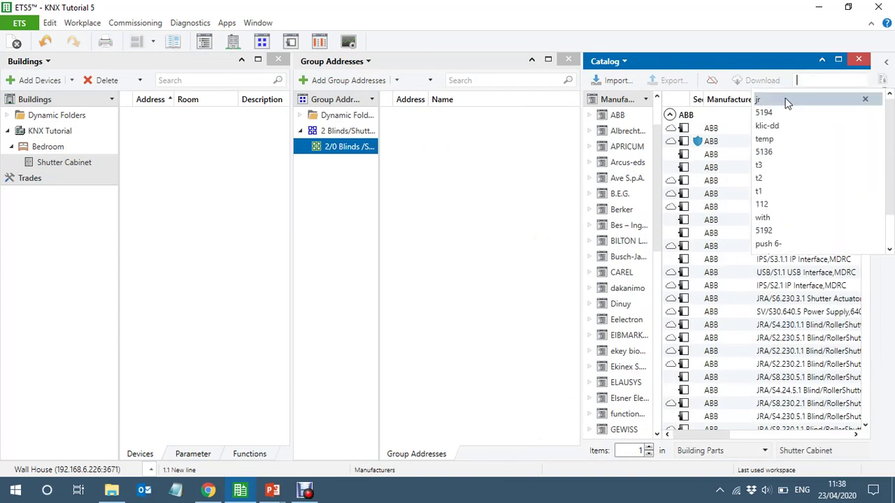
left_click(786, 101)
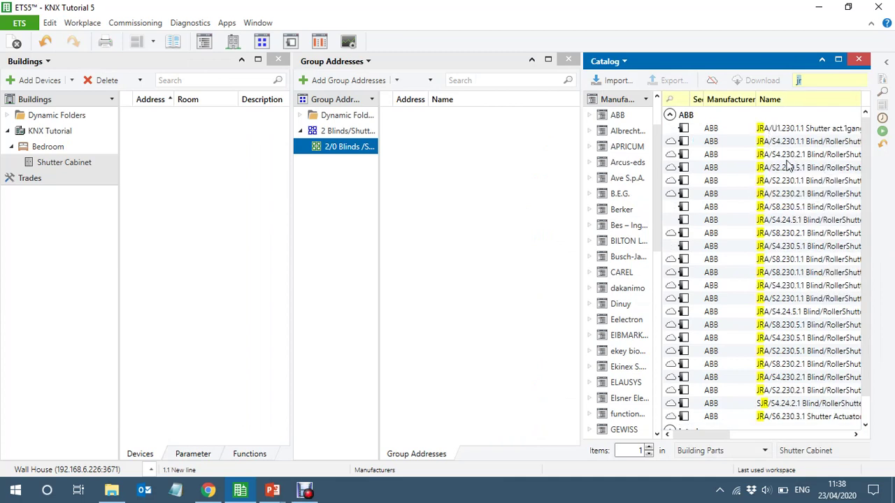
left_click(703, 209)
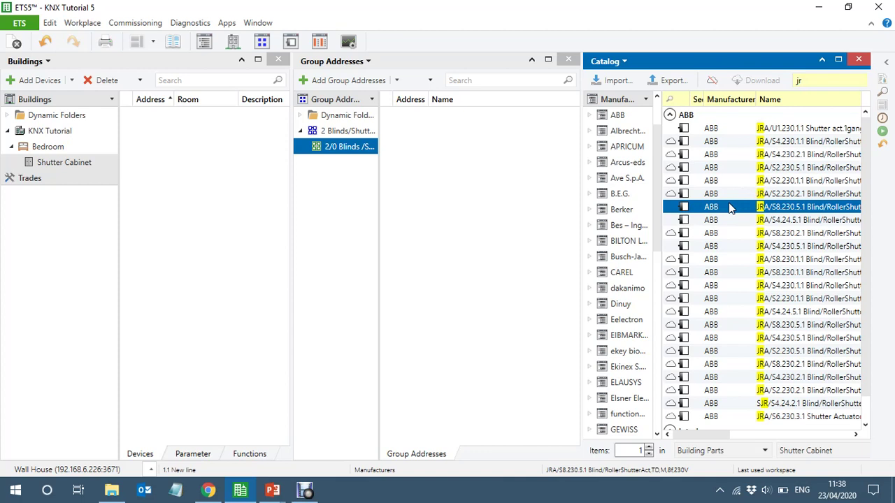
left_click_drag(729, 208, 76, 165)
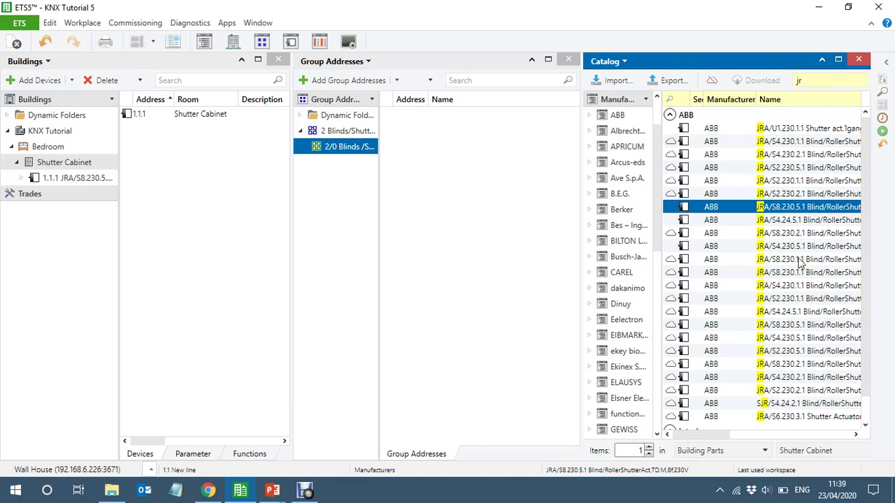
left_click(802, 224)
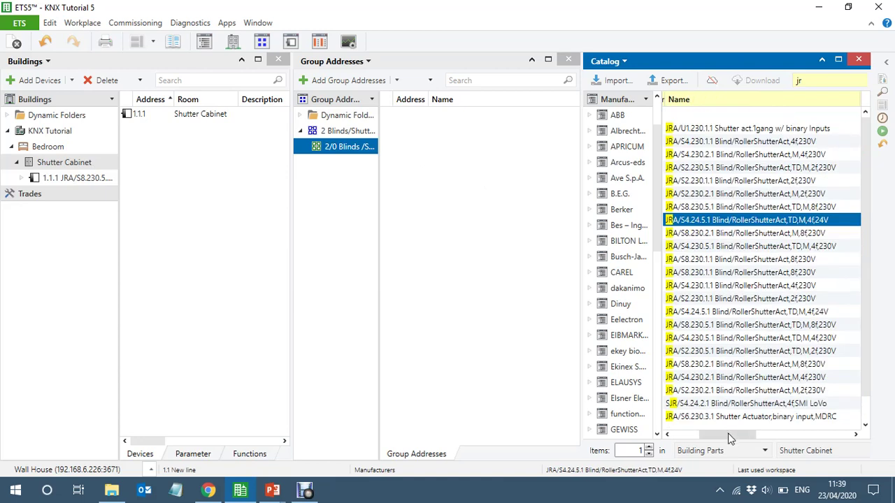
left_click_drag(729, 438, 696, 439)
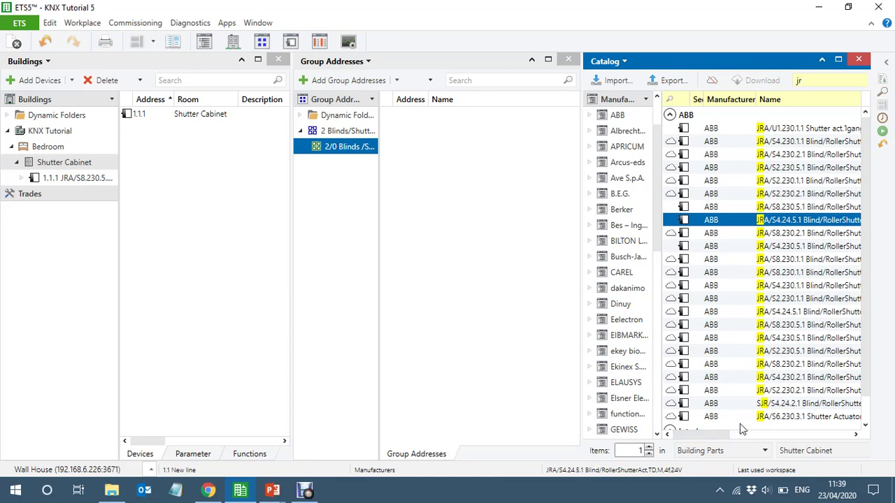
Search the catalog for 5133, add the GIRA Push button sensor 3 comfort 3-gang to the Bedroom, and close the catalog
left_click(811, 82)
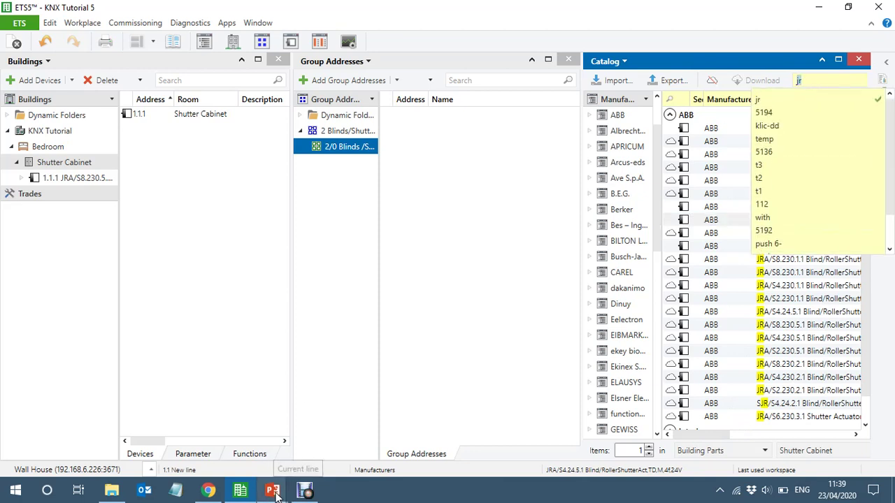
mouse_move(275, 493)
mouse_move(339, 455)
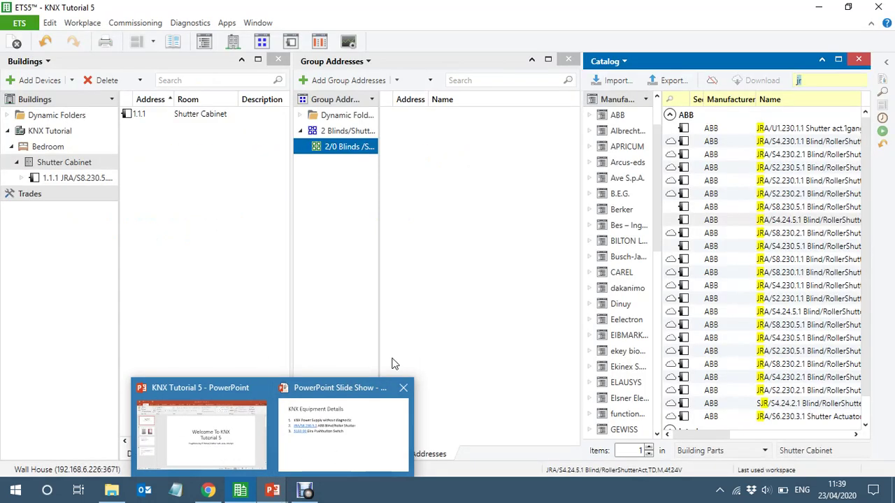
type("5133")
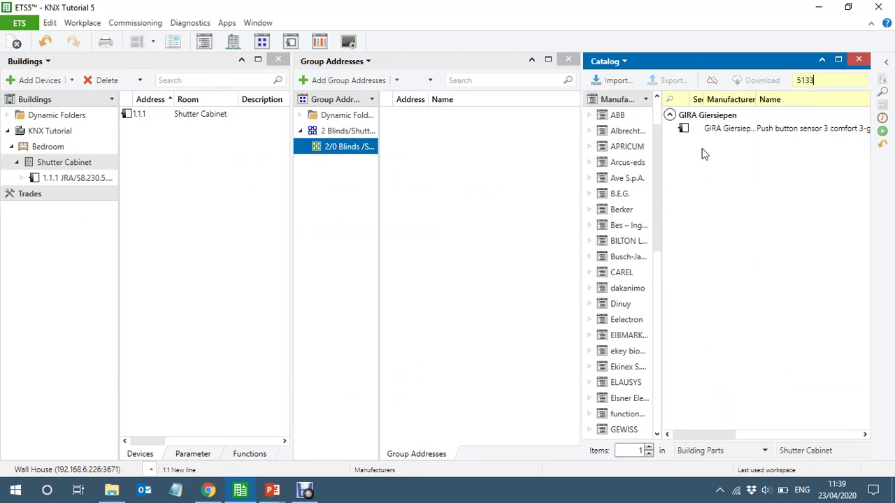
left_click(698, 129)
left_click_drag(697, 129, 38, 152)
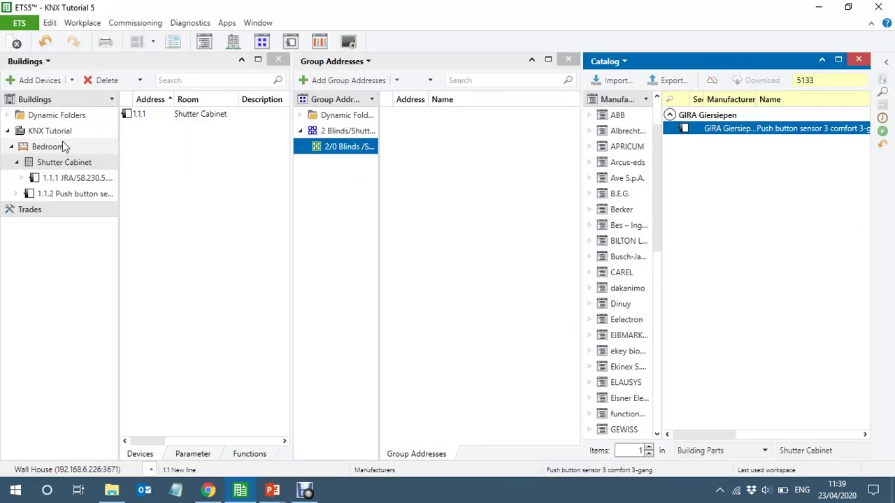
left_click(860, 60)
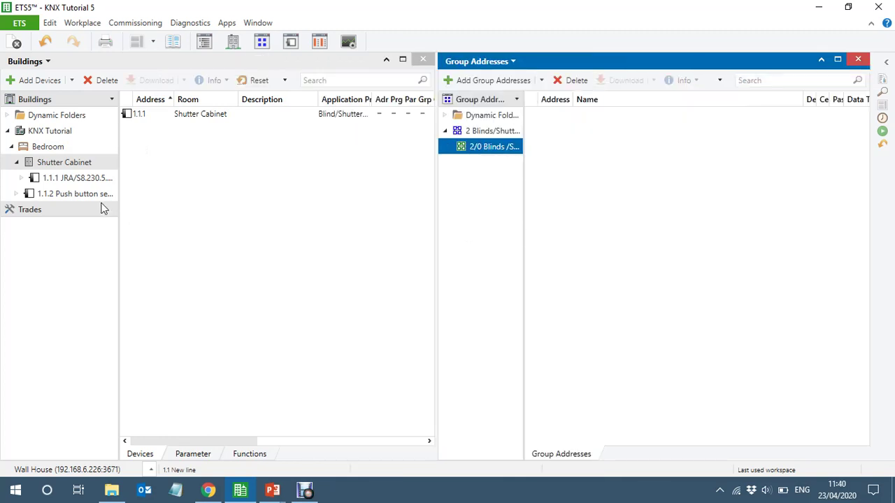
Set the operation mode of output A on the JRA/S8.230.5.1 actuator to Control without slat adjustment
left_click(63, 180)
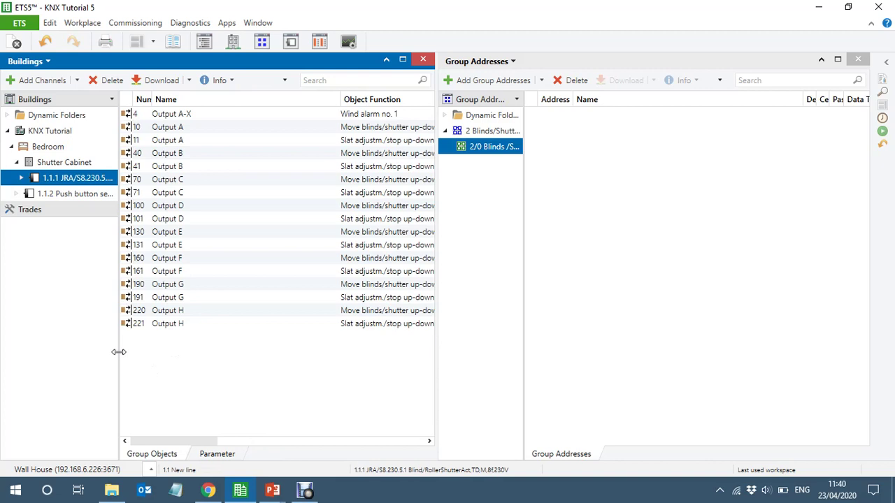
left_click(860, 60)
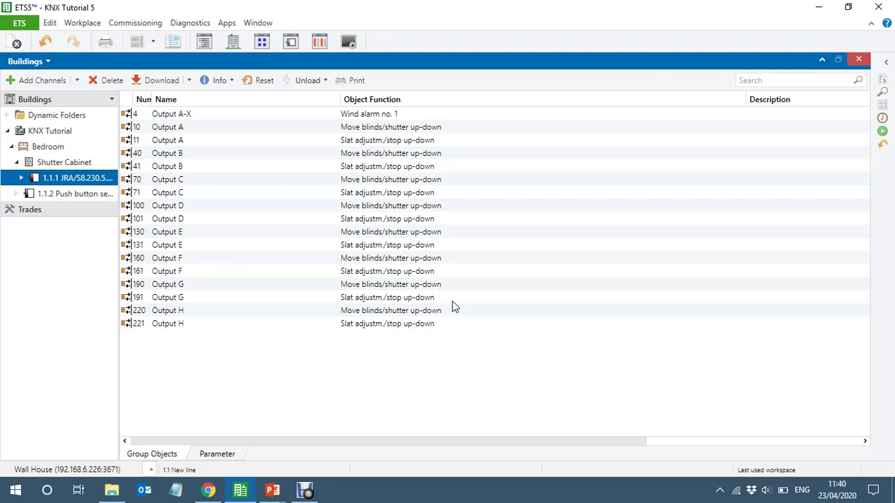
left_click(217, 455)
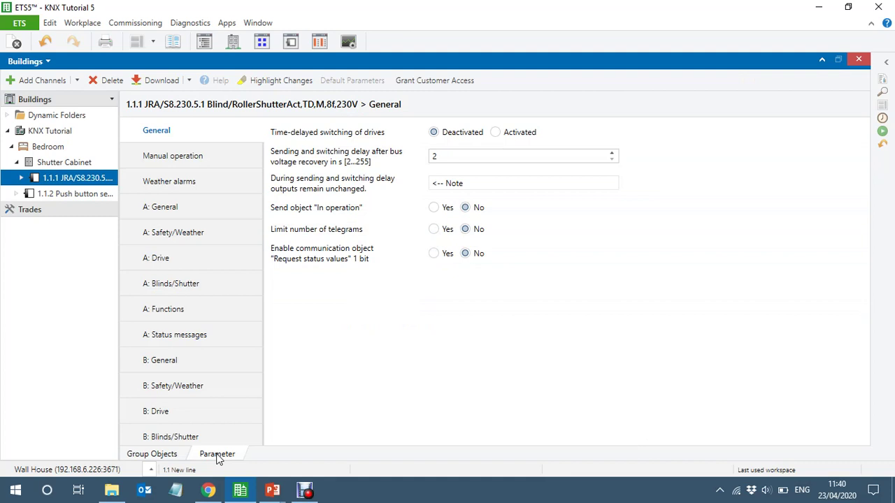
left_click(180, 209)
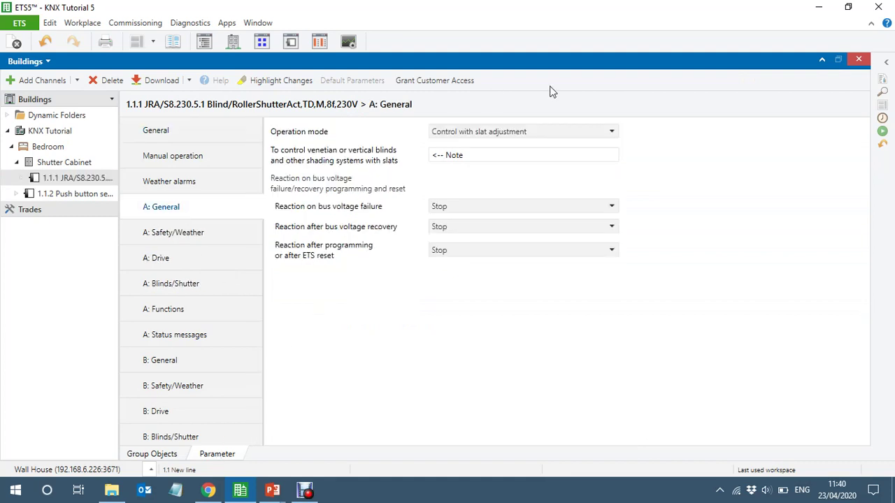
left_click(453, 133)
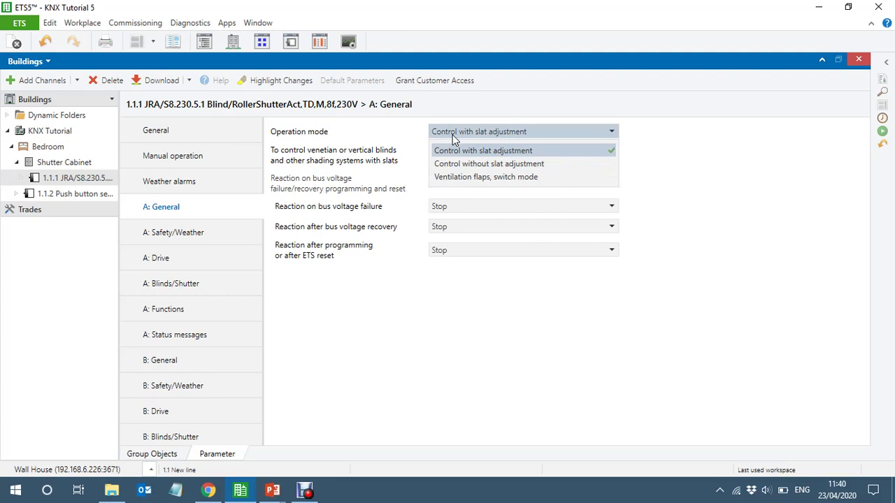
left_click(494, 165)
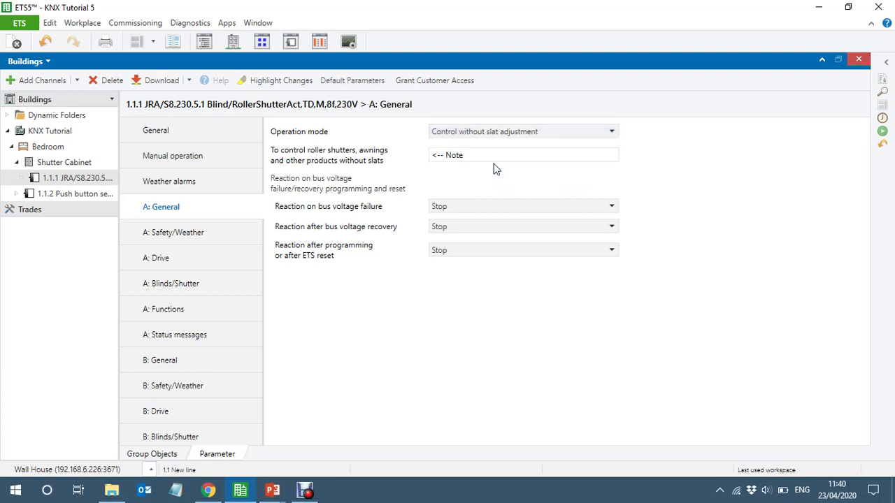
Examine output A's Blinds/Shutter, Drive, Functions and Safety/Weather parameters
left_click(176, 290)
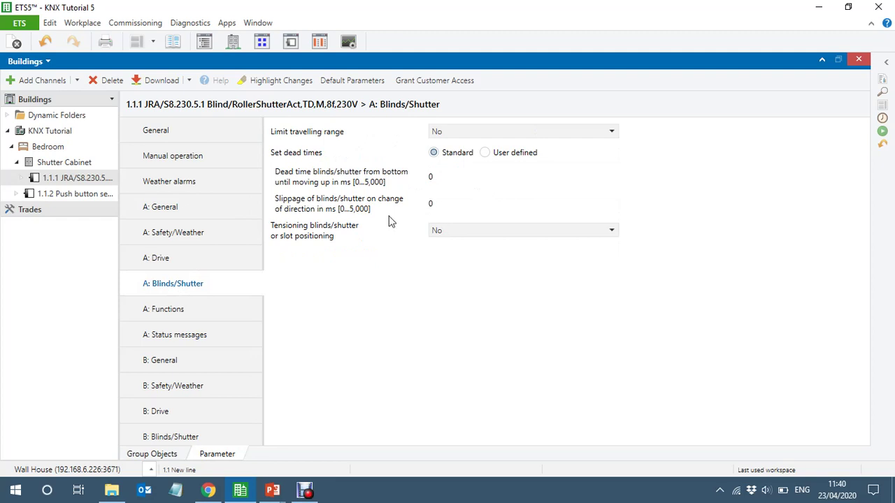
left_click(198, 263)
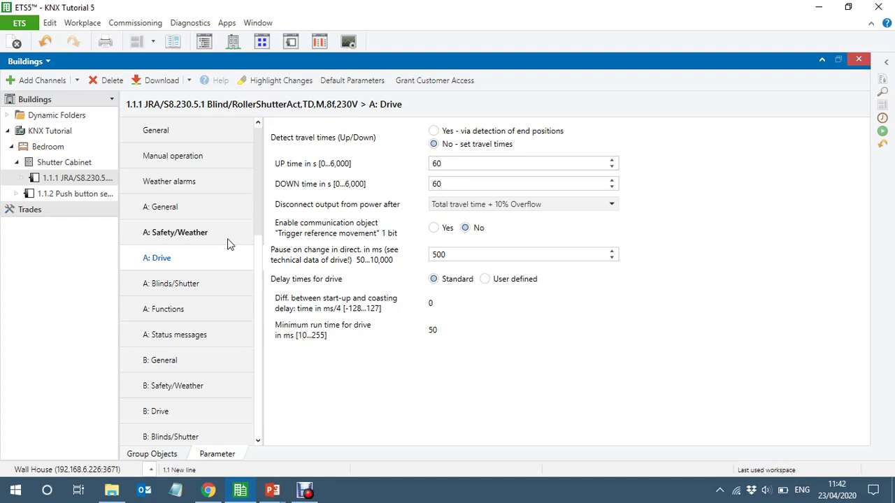
left_click(173, 314)
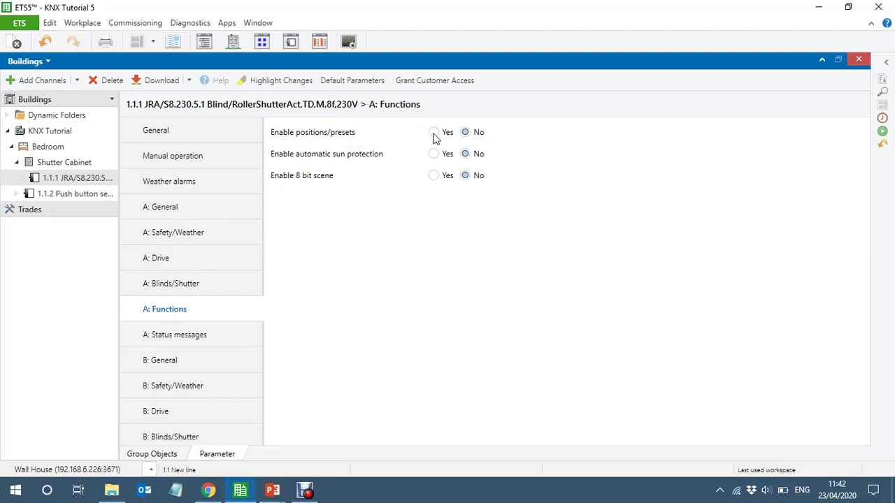
left_click(180, 236)
left_click(167, 256)
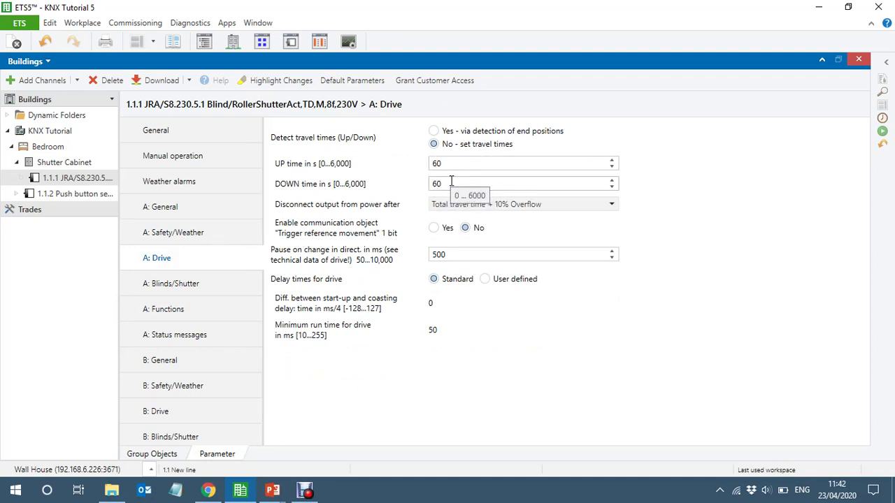
left_click(168, 286)
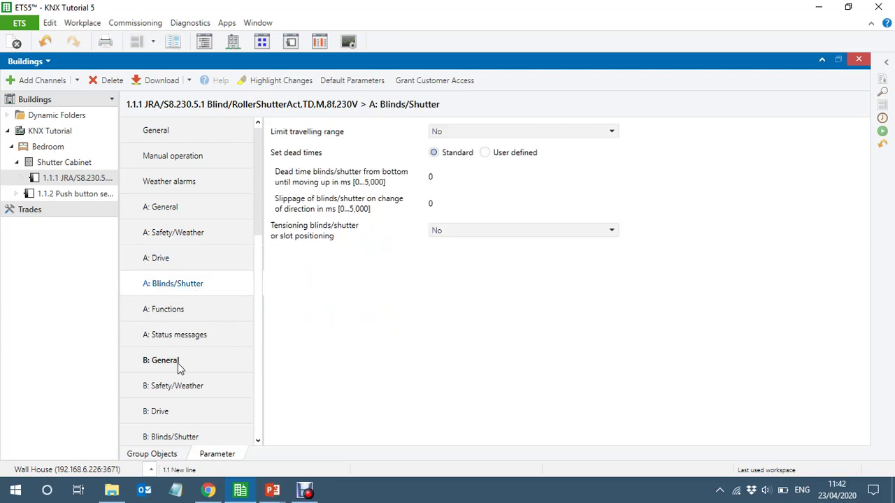
Examine output B's General, Safety/Weather, Drive, Blinds/Shutter and Functions parameters, including the slat adjustment settings
left_click(168, 361)
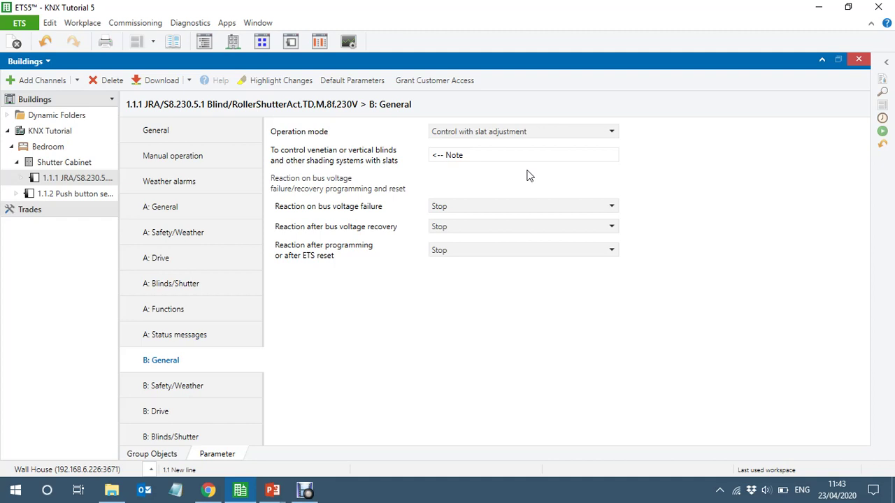
left_click(207, 386)
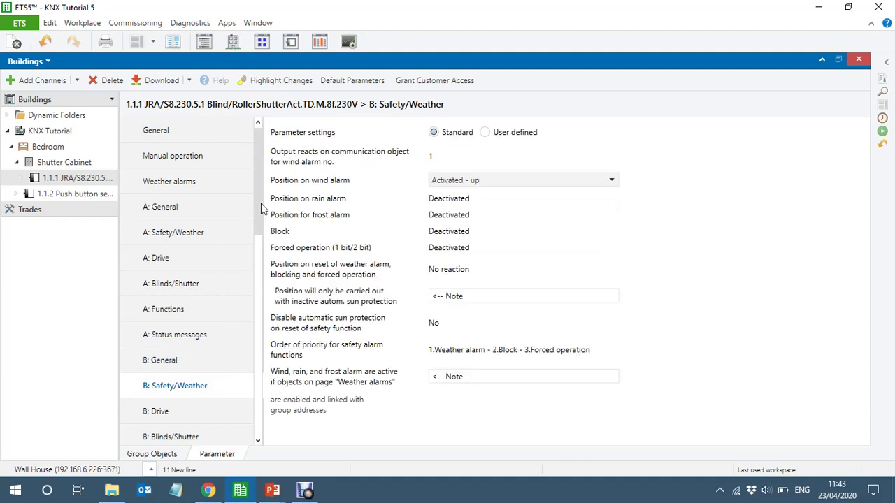
scroll(263, 210, "down", 2)
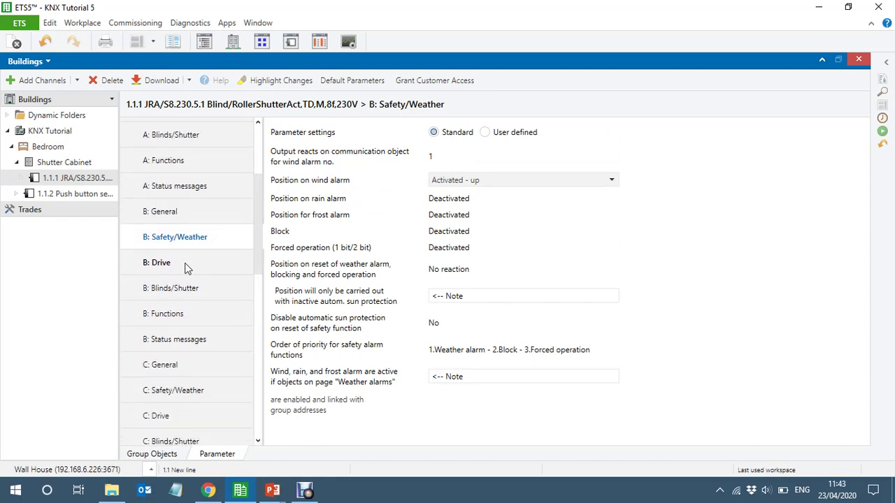
left_click(177, 269)
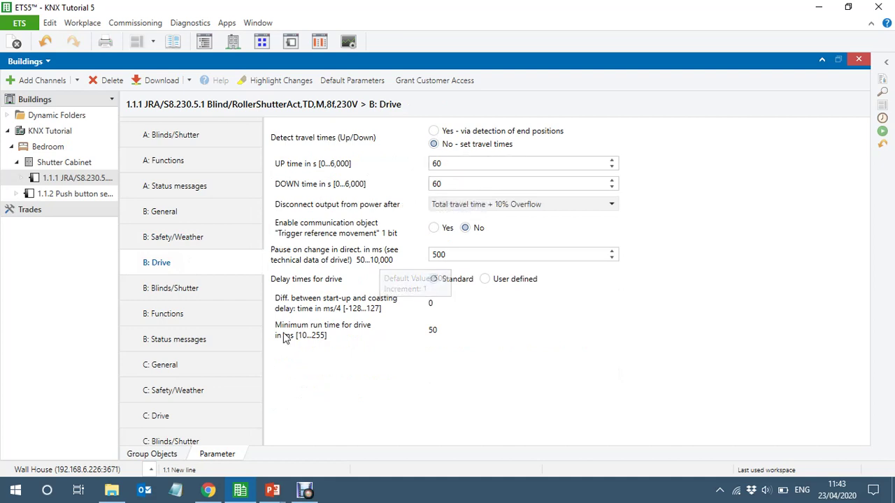
left_click(179, 294)
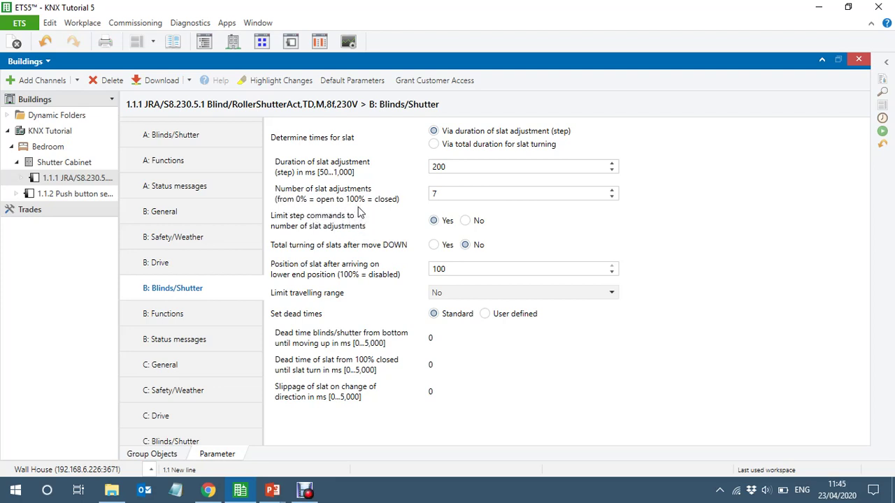
left_click(445, 193)
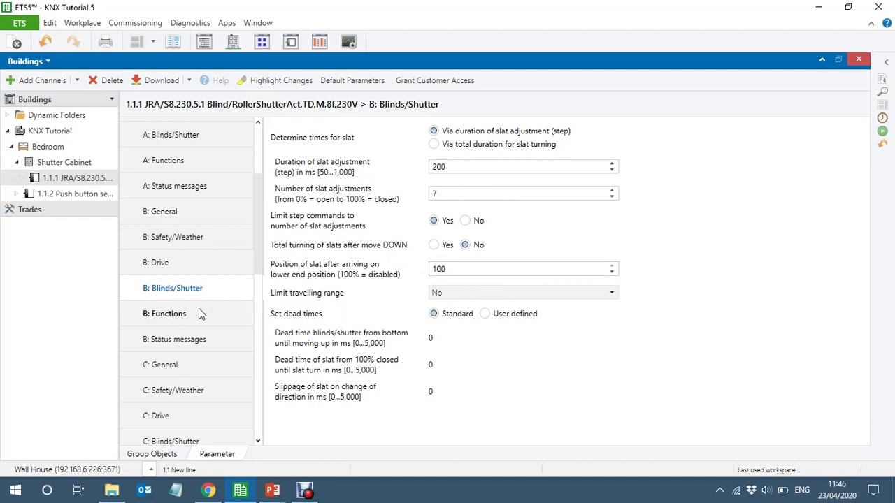
left_click(169, 318)
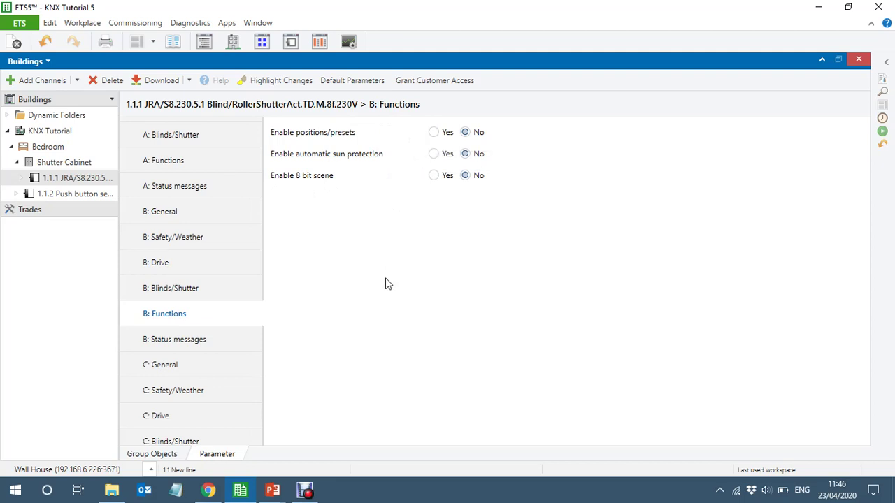
Compare the actuator's group objects for output A (move and stop) with output B's slat adjustment object
left_click(155, 454)
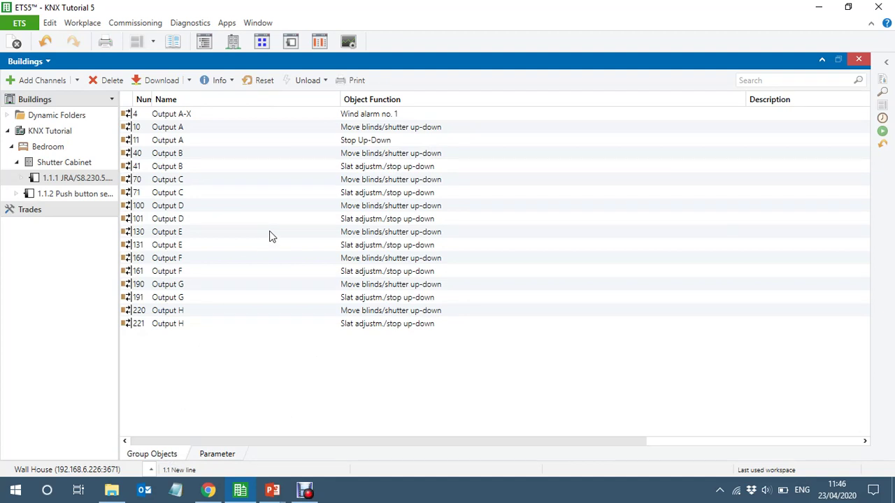
left_click(258, 131)
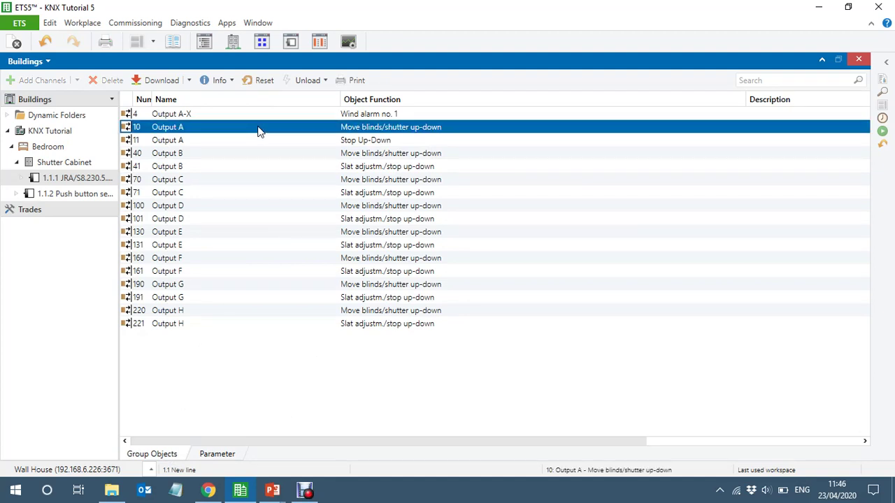
left_click(275, 143)
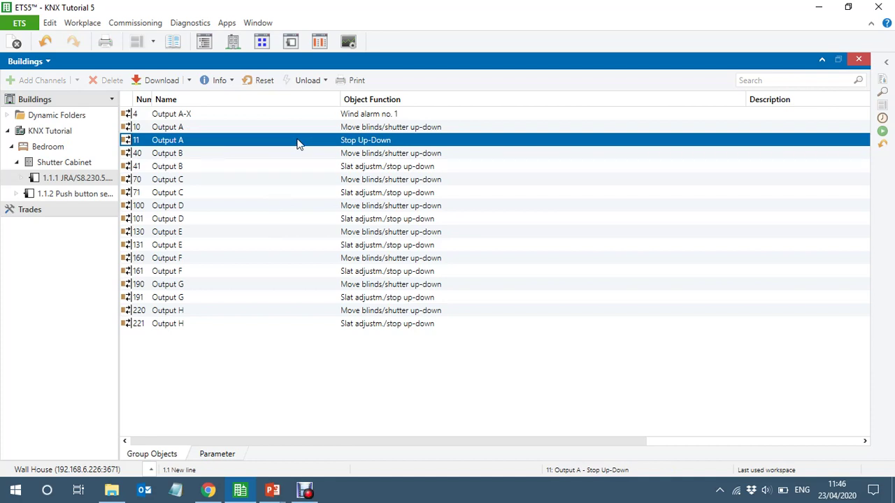
left_click(270, 167)
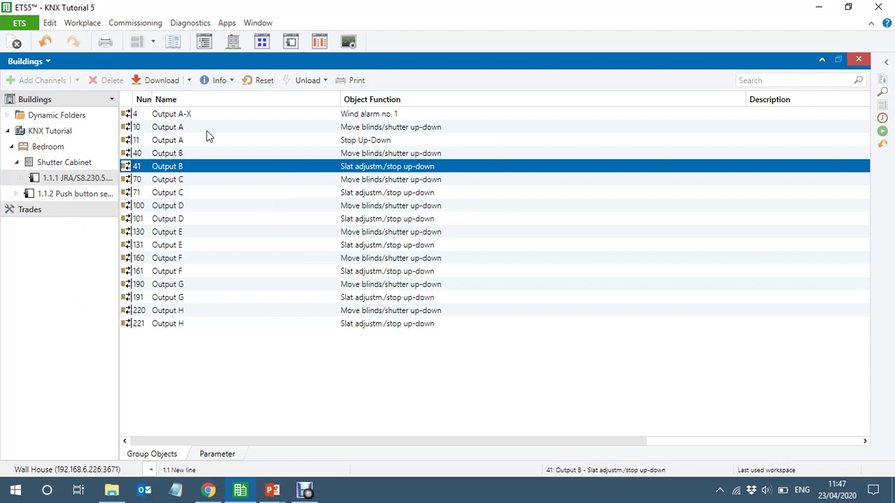
Display the group addresses beside the buildings and start adding addresses to middle group 2/0 Blinds /Shutters with slats concept
left_click(261, 42)
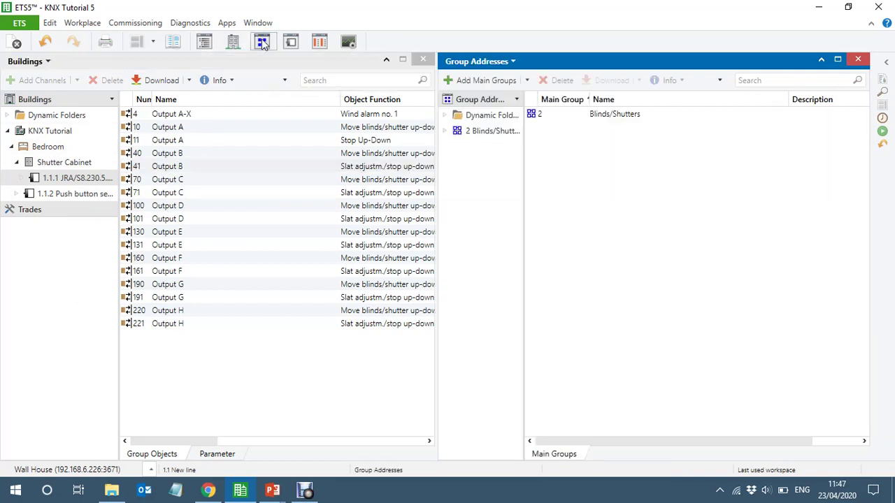
left_click(485, 132)
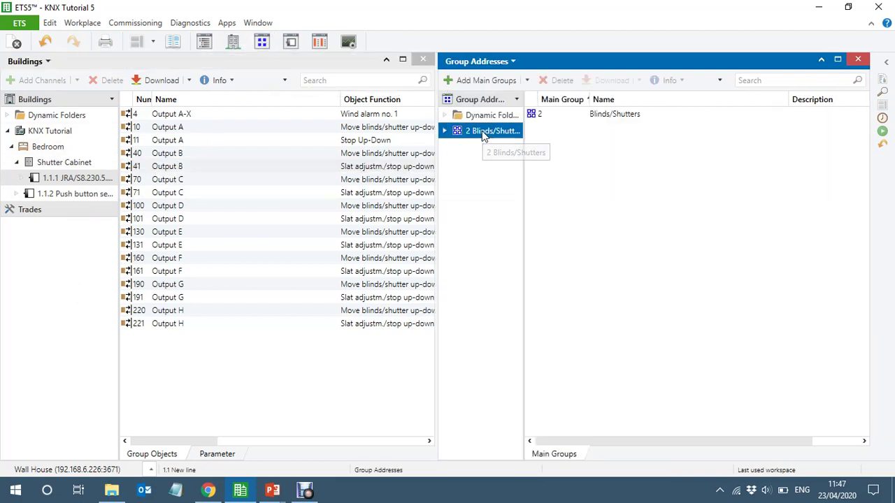
left_click(444, 131)
left_click(474, 148)
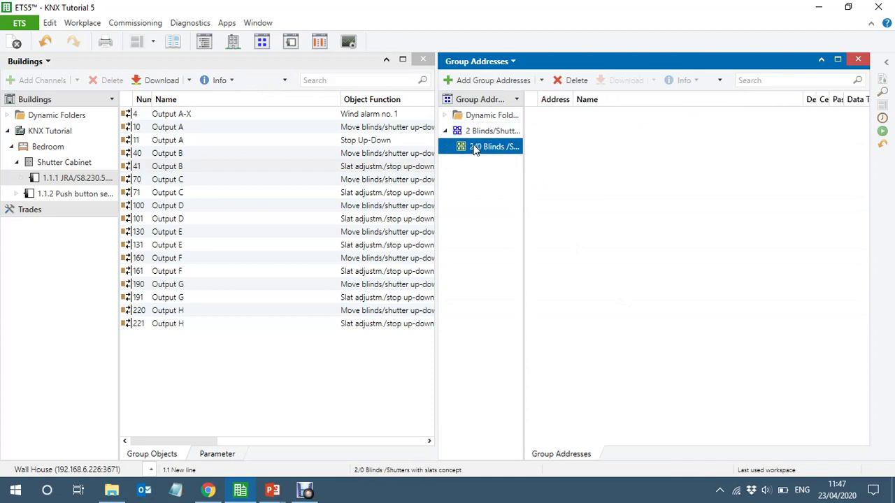
right_click(474, 147)
left_click(548, 201)
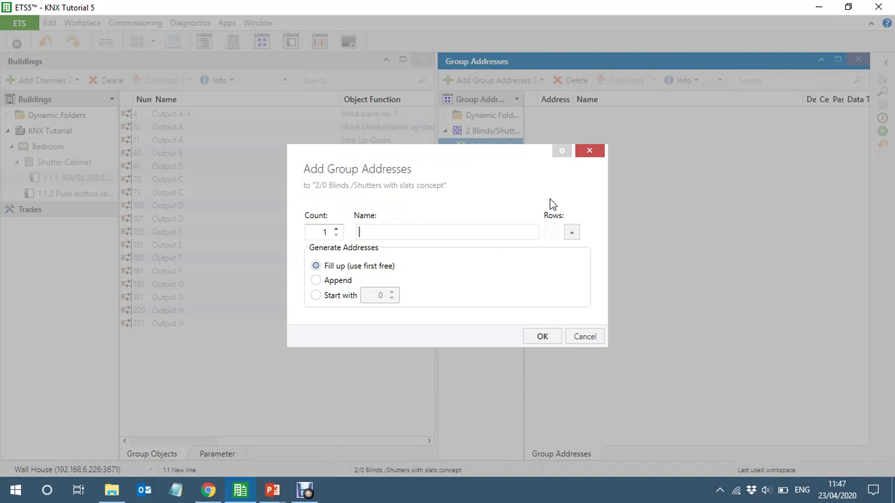
Name the first group address "Blind without slats move up/down (Long Operation)"
type("blind")
key("BackSpace")
key("BackSpace")
key("BackSpace")
key("BackSpace")
key("BackSpace")
type("Blind without slats")
type("MOVE")
key("BackSpace")
key("BackSpace")
key("BackSpace")
key("BackSpace")
key("BackSpace")
key("BackSpace")
type("s move")
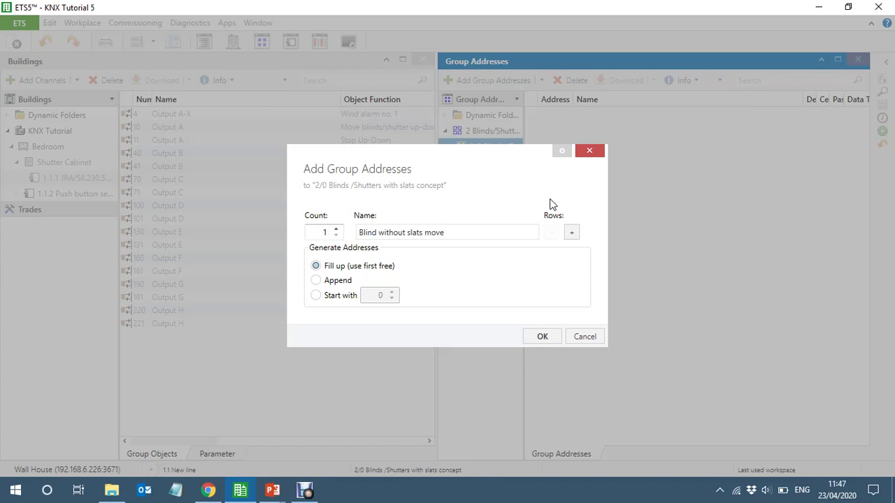
type(" up/down (Long Operatio")
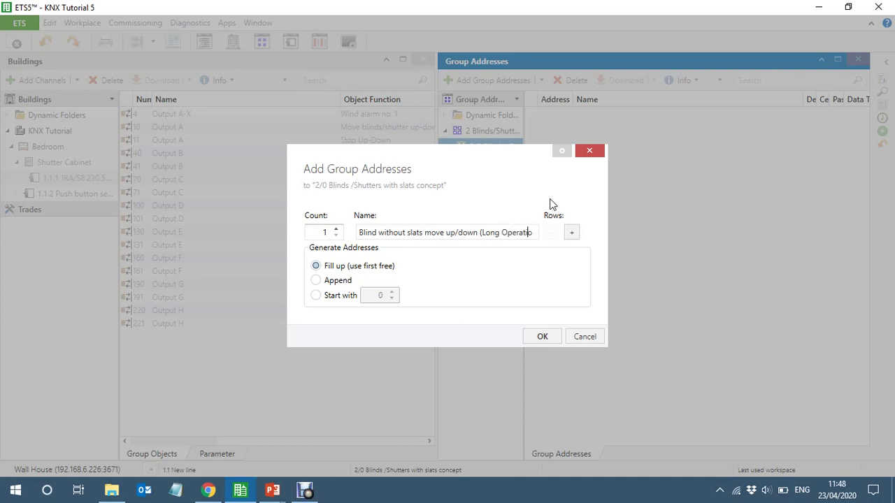
type("n)")
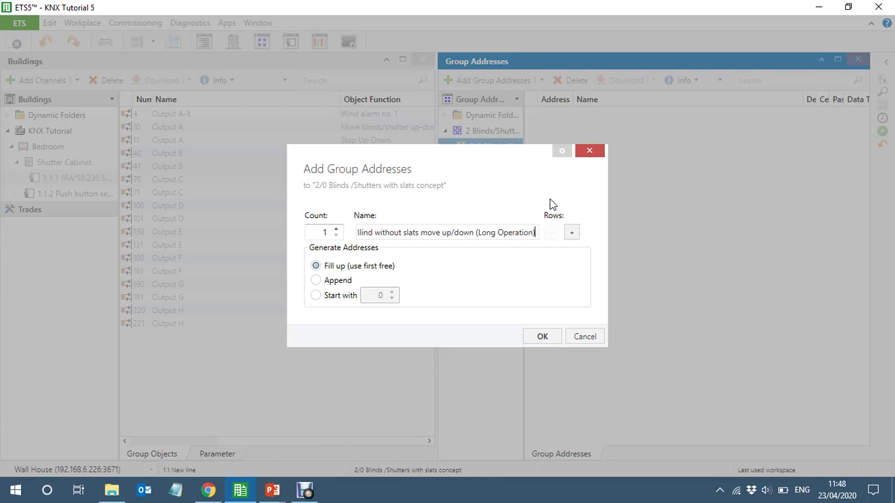
Add a second address row named "Blind without slats Stop move up/down (Short Operation)"
left_click(572, 233)
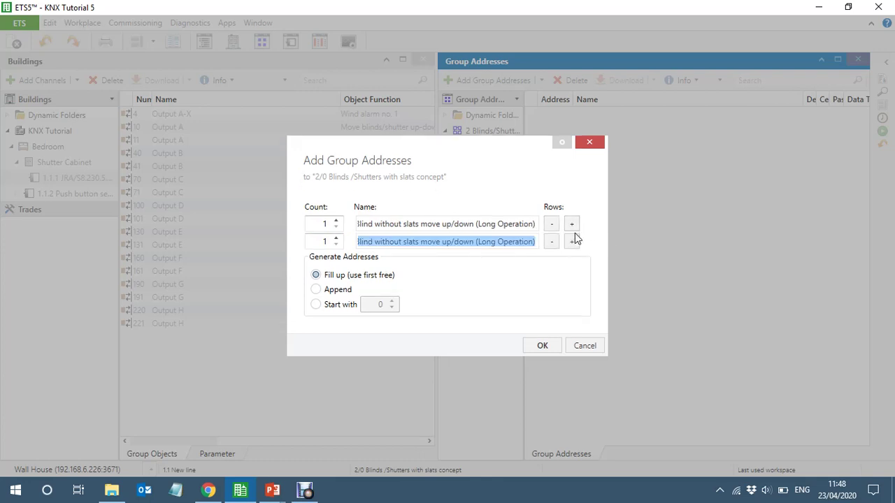
left_click(423, 243)
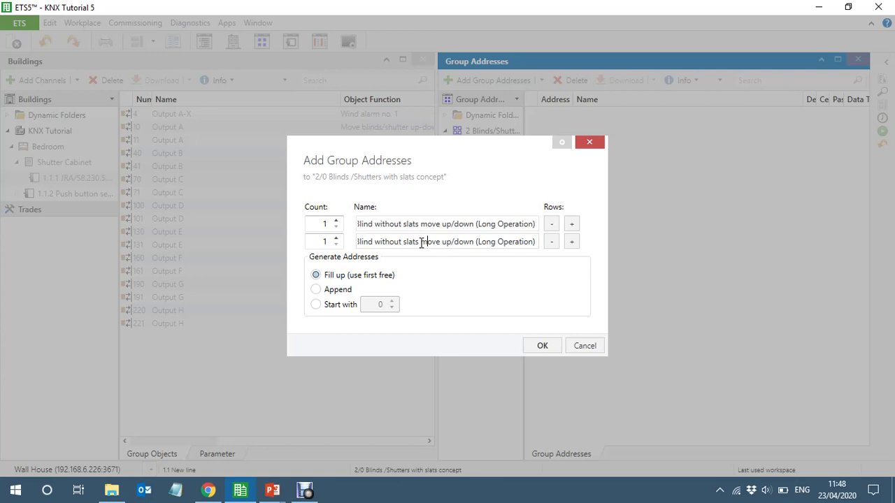
type("Stop")
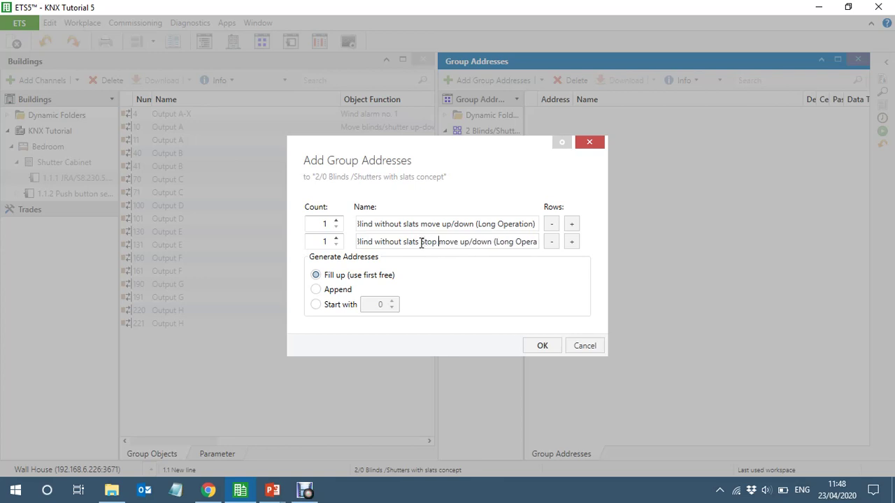
key("Right")
key("Right")
key("Right")
key("Right")
key("Right")
key("Right")
key("Right")
key("Right")
key("Right")
key("Right")
key("Right")
key("Right")
key("Right")
key("Right")
key("BackSpace")
key("BackSpace")
key("BackSpace")
key("BackSpace")
type("Short")
key("End")
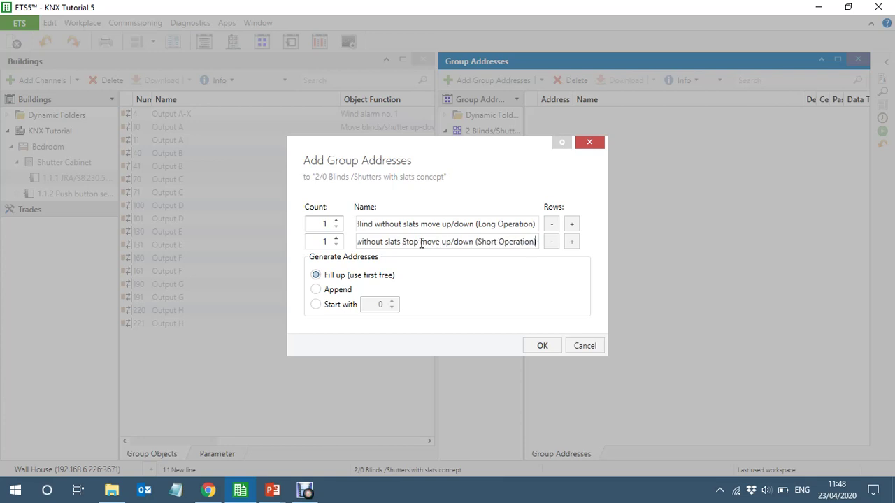
Add two more address rows, both named "Blind with slats Stop move up/down (Short Operation)"
left_click(572, 242)
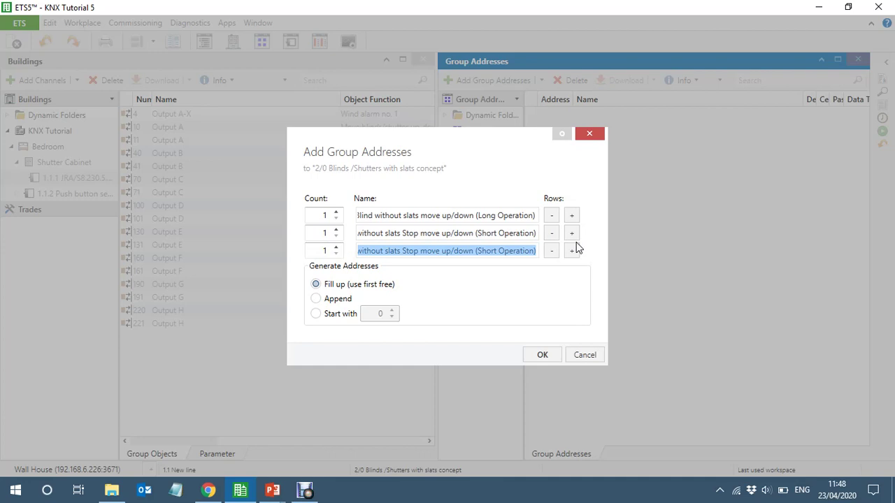
left_click(572, 250)
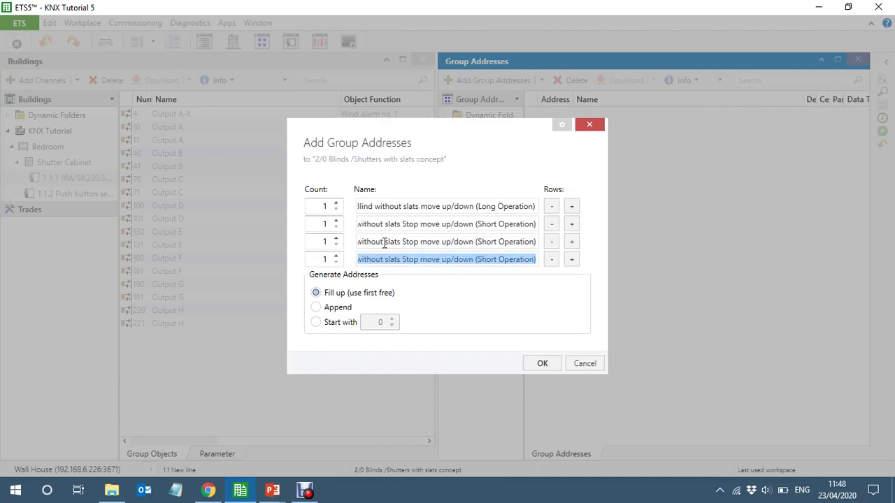
left_click(384, 242)
left_click(385, 242)
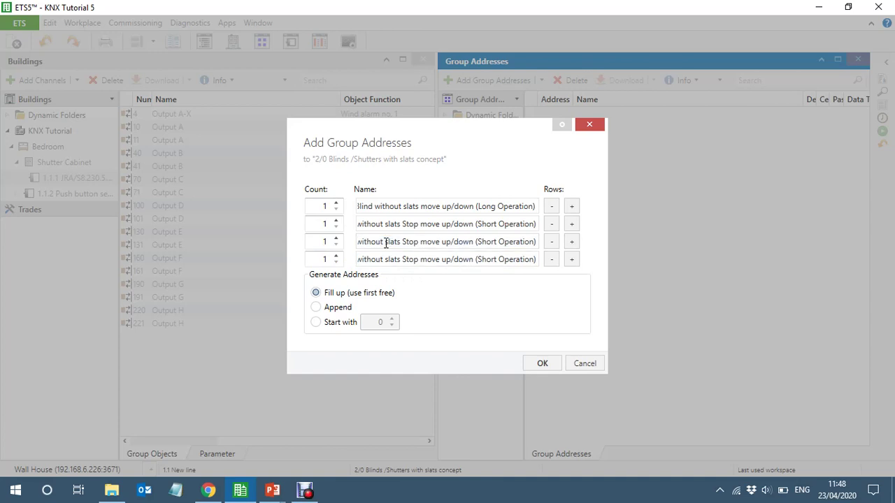
key("BackSpace")
key("BackSpace")
key("BackSpace")
key("BackSpace")
left_click(384, 260)
key("BackSpace")
key("BackSpace")
key("BackSpace")
Insert three placeholder rows named "----" between the without-slats and with-slats addresses
left_click(573, 227)
type("----")
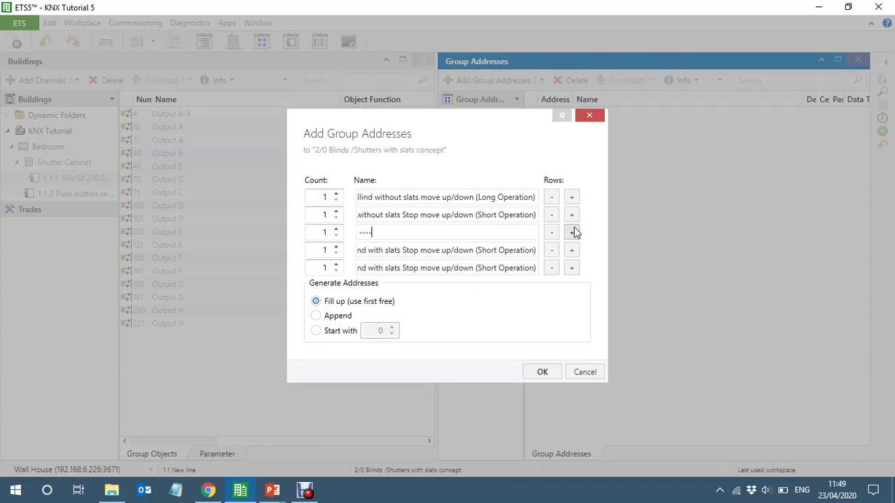
left_click(572, 231)
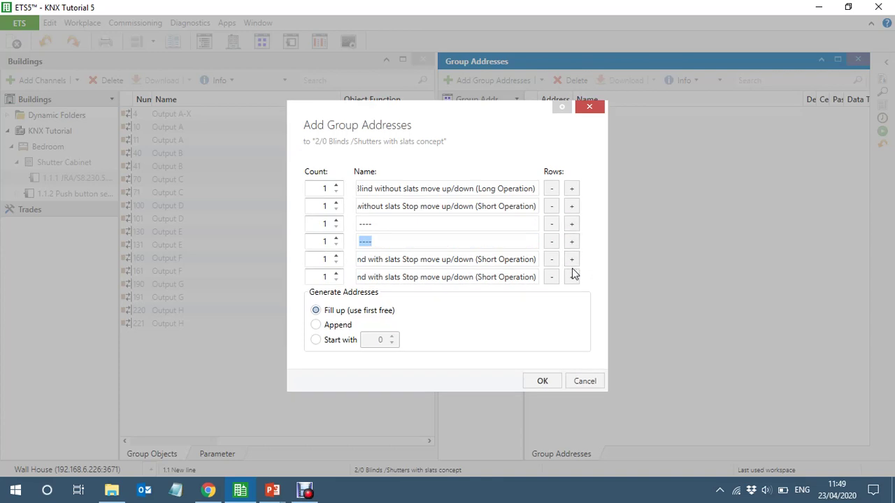
left_click(571, 224)
Append three placeholder rows named "----" after the with-slats addresses
left_click(572, 287)
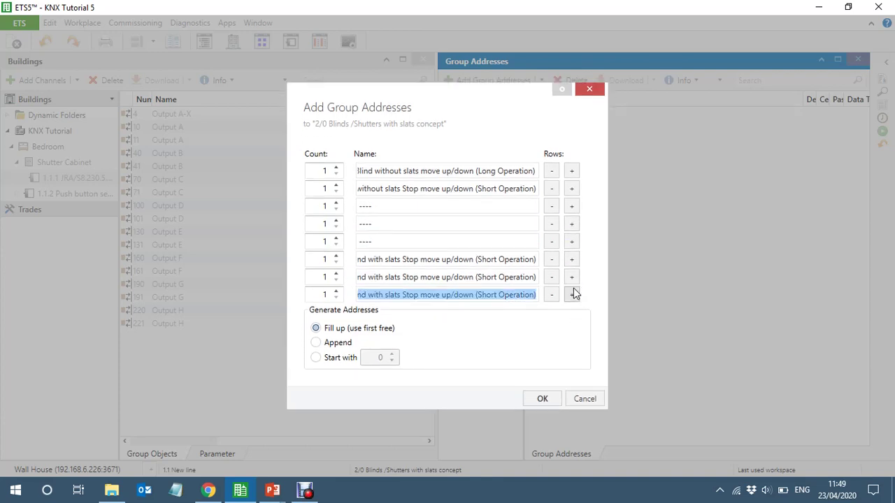
type("---")
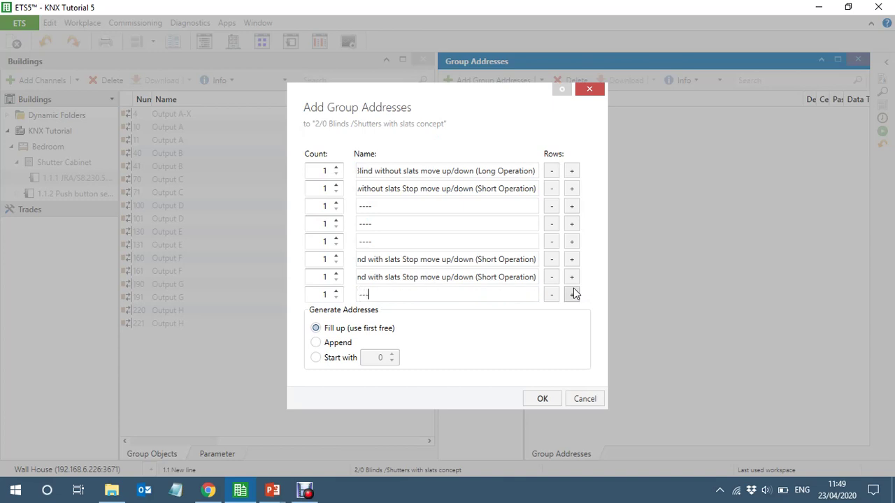
type("-")
left_click(571, 294)
left_click(571, 294)
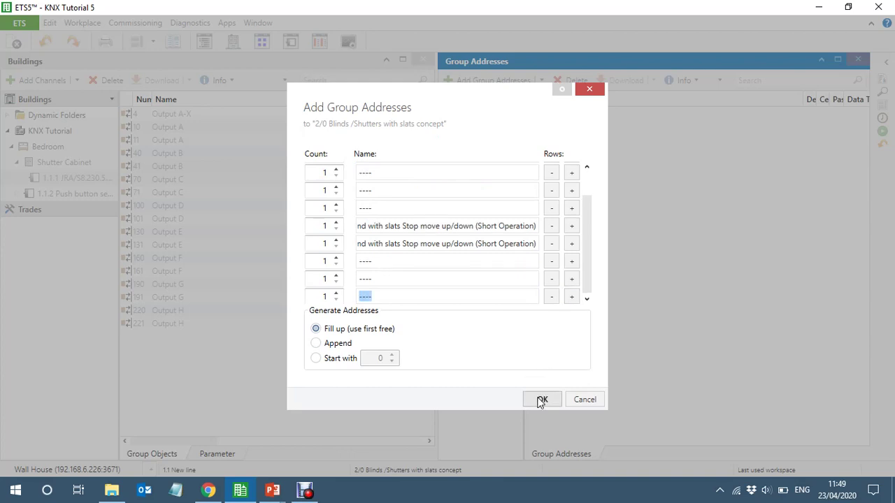
Remove the word "Stop" from the name of the second with-slats address
left_click(420, 243)
key("BackSpace")
key("BackSpace")
key("BackSpace")
key("BackSpace")
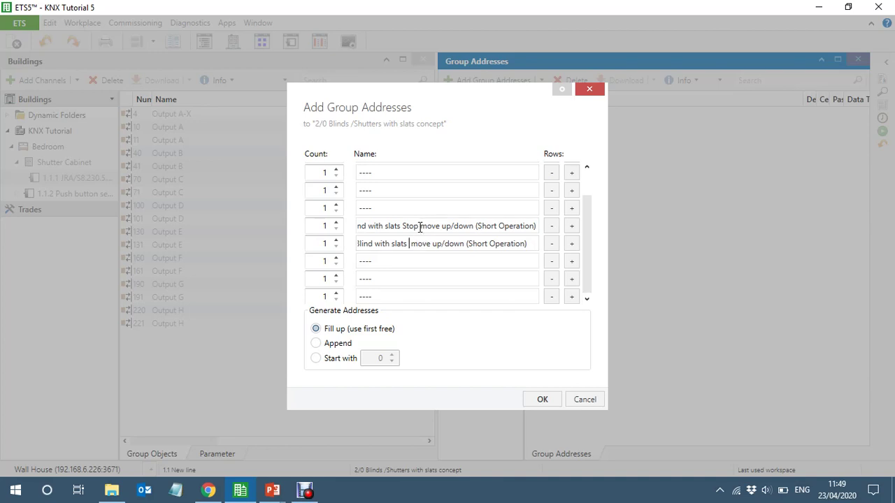
Rename the first with-slats address "Blind with slats move up/down (Long Operation)"
left_click(419, 227)
key("BackSpace")
key("BackSpace")
key("BackSpace")
key("BackSpace")
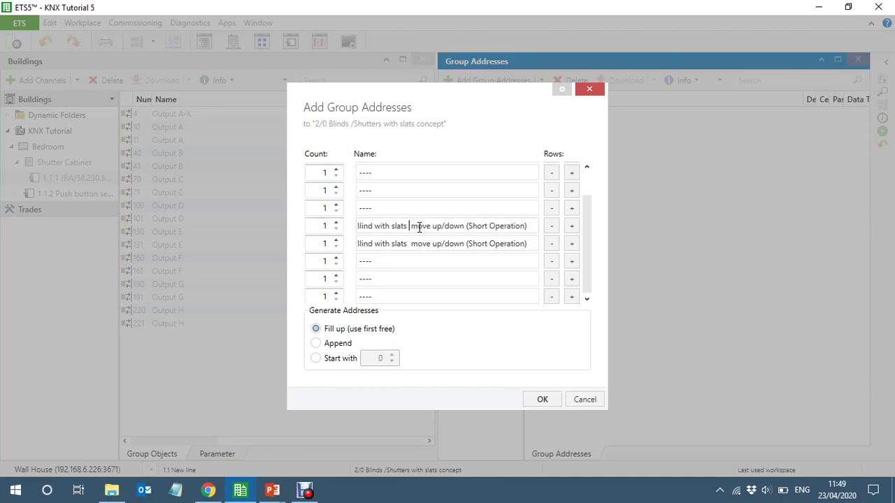
key("BackSpace")
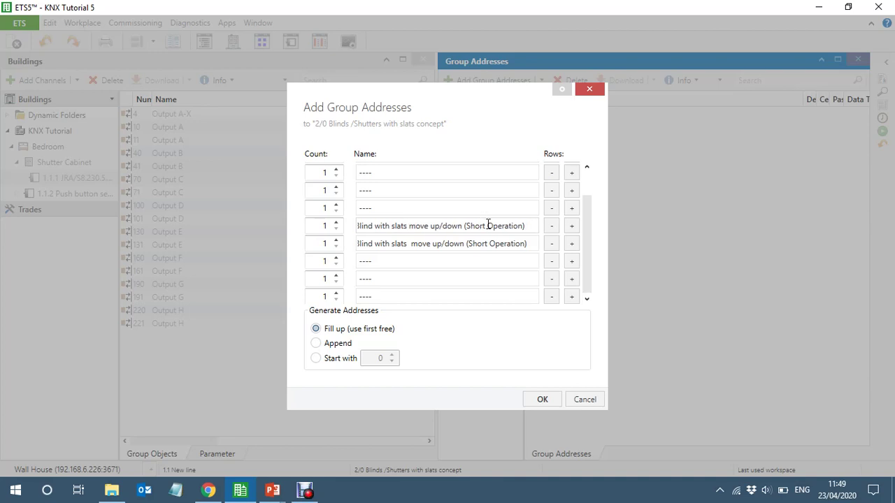
key("BackSpace")
key("BackSpace")
key("BackSpace")
key("BackSpace")
key("BackSpace")
type("Long")
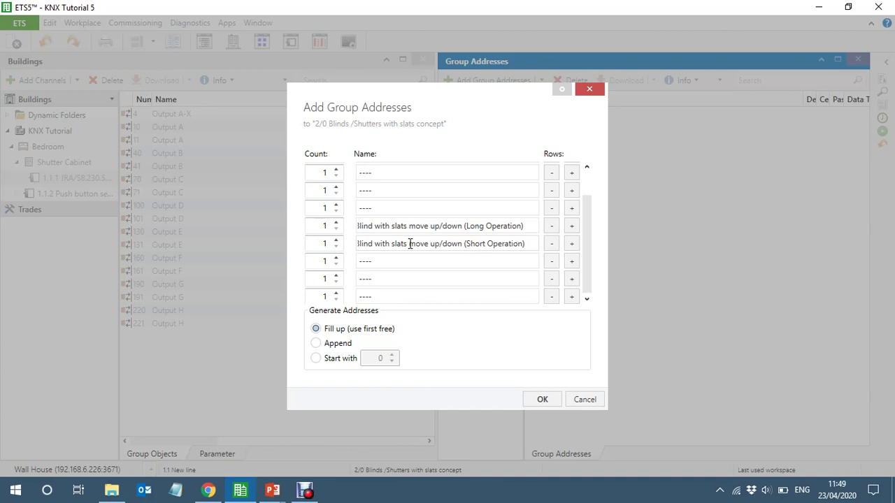
Rename the second with-slats address "Blind with slats, Slats Adj/ stop move up/down (Short Operation)" and create all the listed group addresses
type(", S")
key("BackSpace")
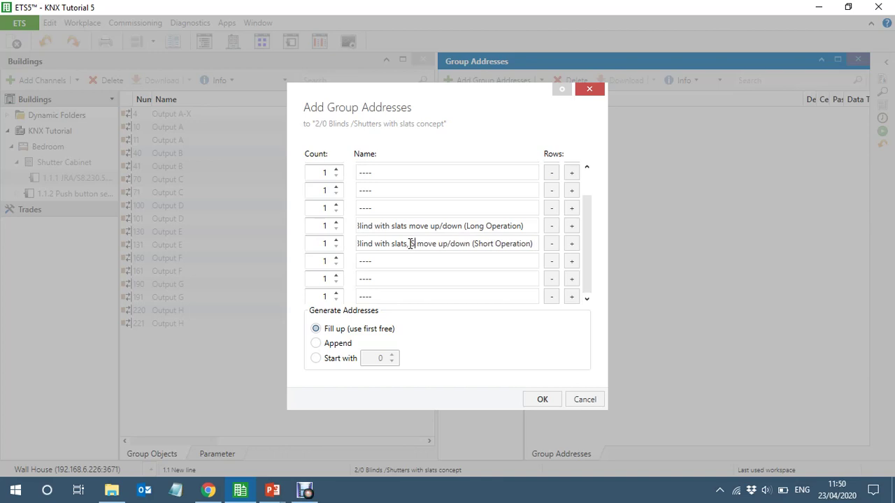
type("lats A")
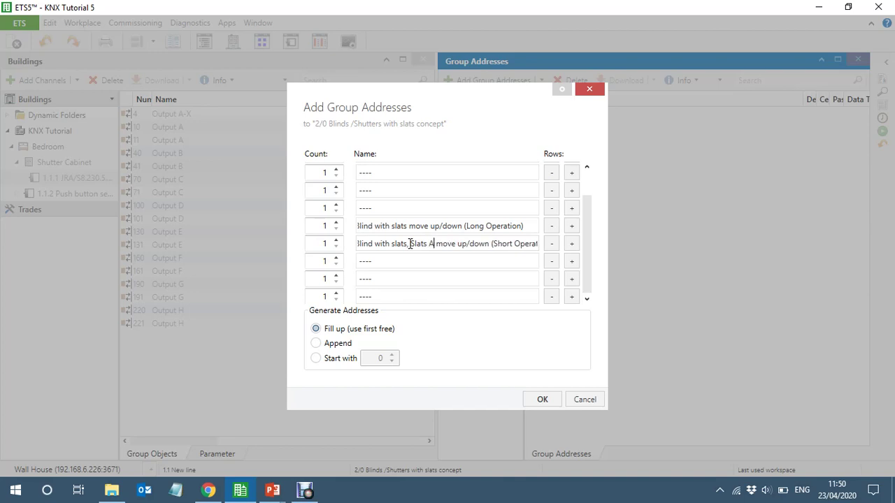
type("dj")
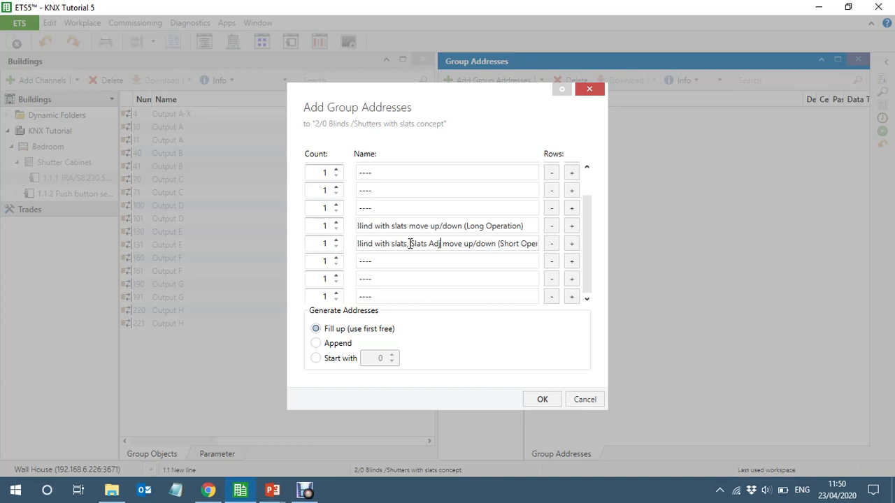
type("u")
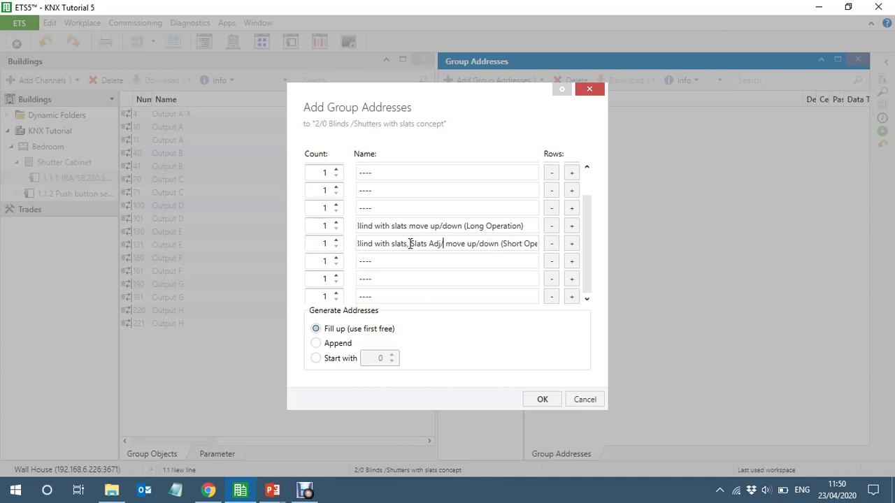
type("/")
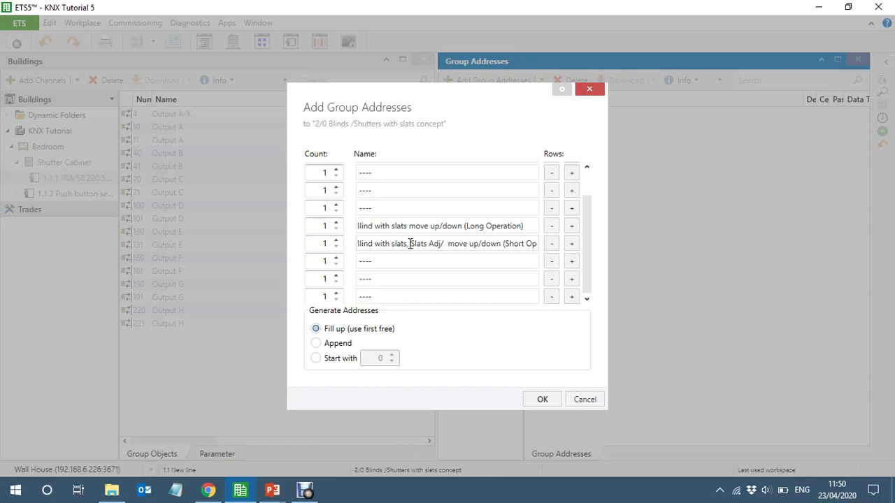
type("S")
key("BackSpace")
type("stop")
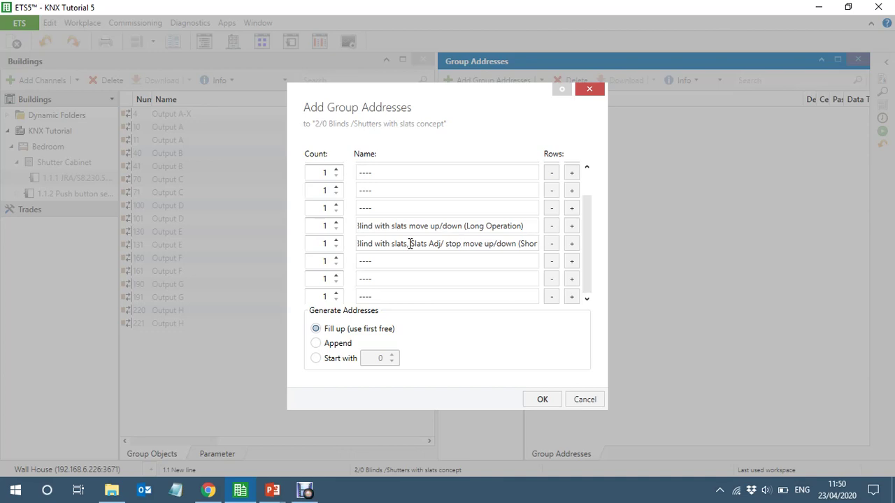
left_click(541, 400)
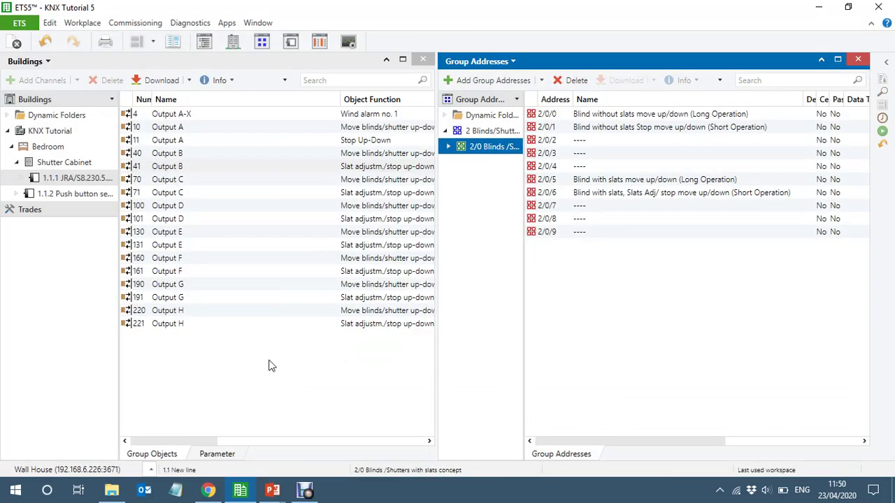
Link output A's Move blinds/shutter up-down object to group address 2/0/0 and its Stop Up-Down object to 2/0/1, checking the assignments
left_click(118, 364)
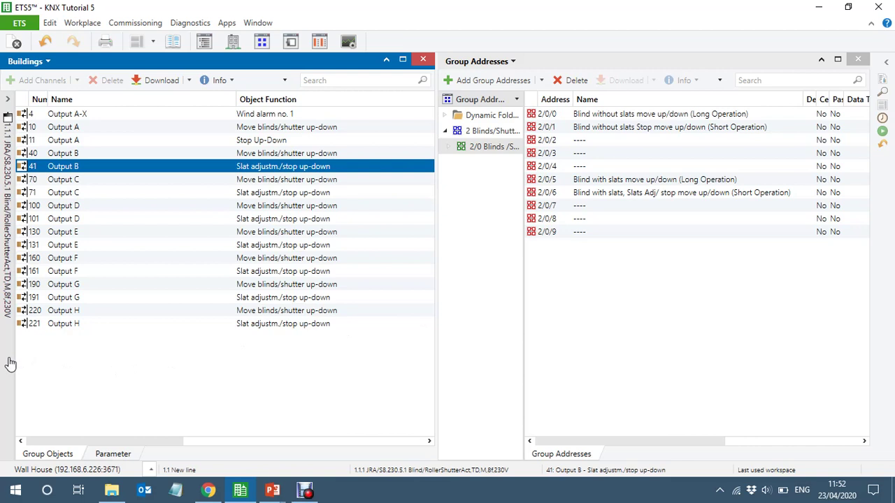
left_click(120, 130)
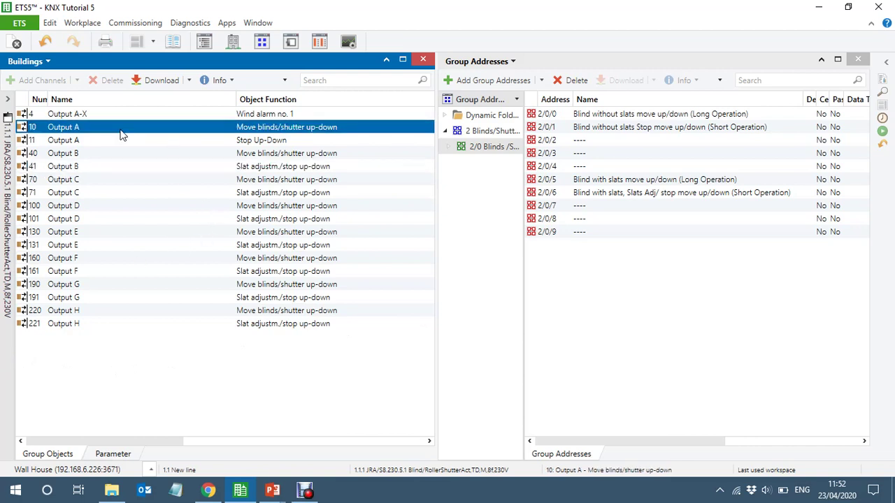
left_click_drag(120, 133, 669, 126)
left_click_drag(173, 143, 600, 127)
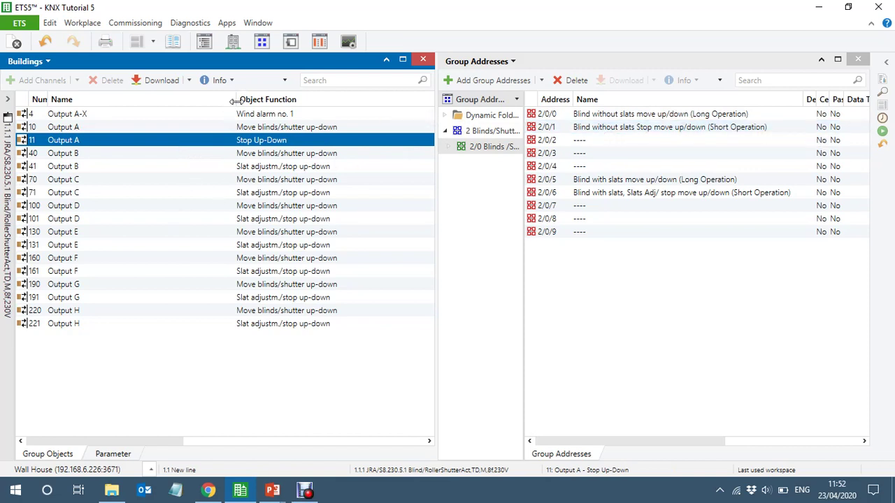
left_click_drag(236, 99, 126, 97)
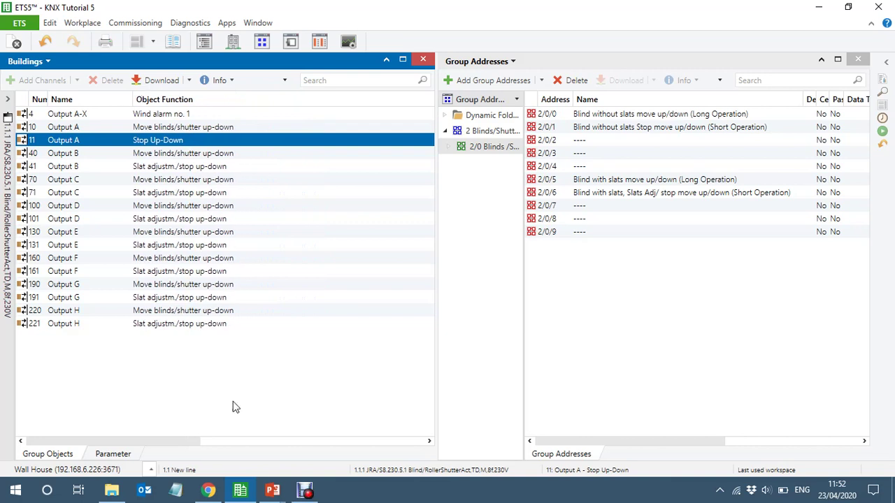
left_click_drag(208, 443, 274, 441)
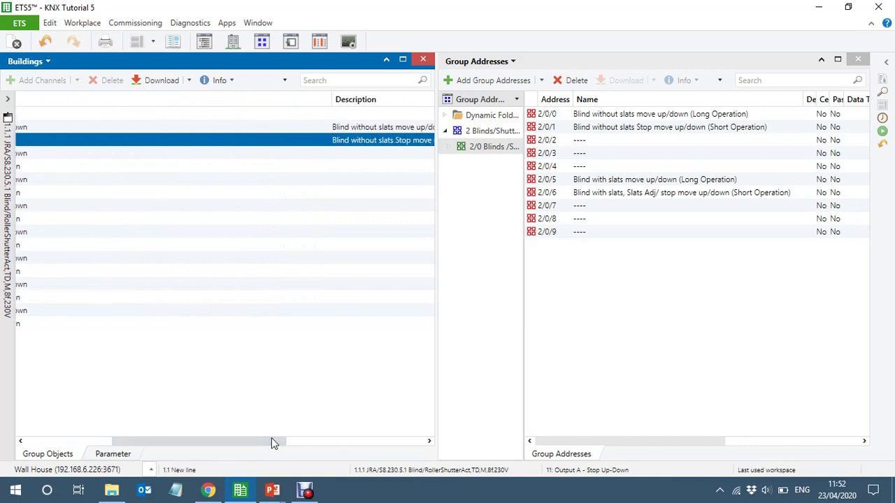
Link output B's Move blinds/shutter up-down object to group address 2/0/5 and its Slat adjustm./stop up-down object to 2/0/6
left_click_drag(330, 100, 70, 99)
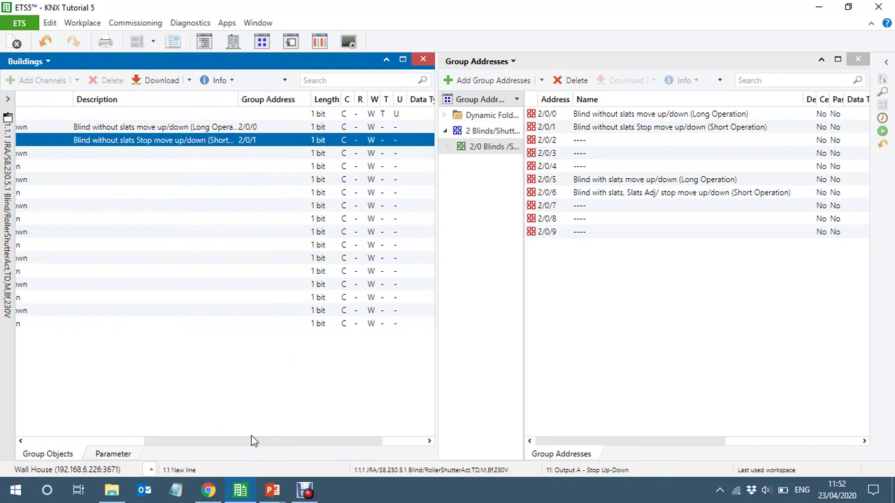
left_click_drag(268, 443, 55, 440)
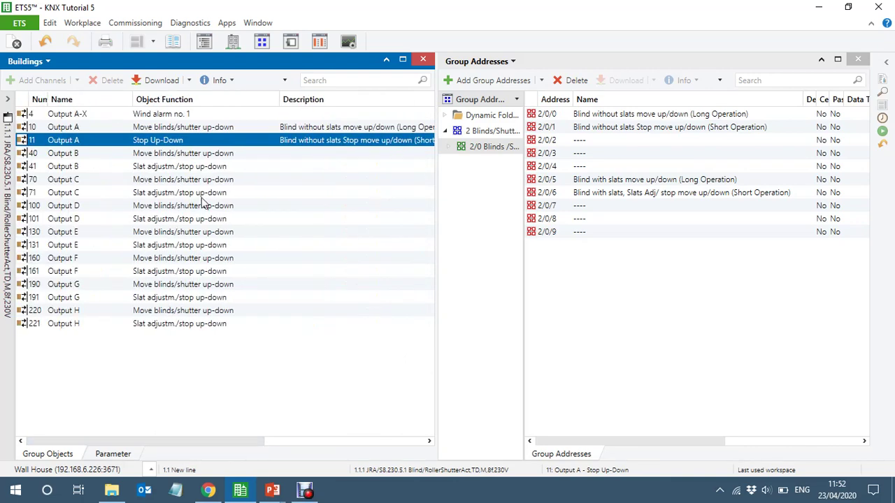
left_click(89, 154)
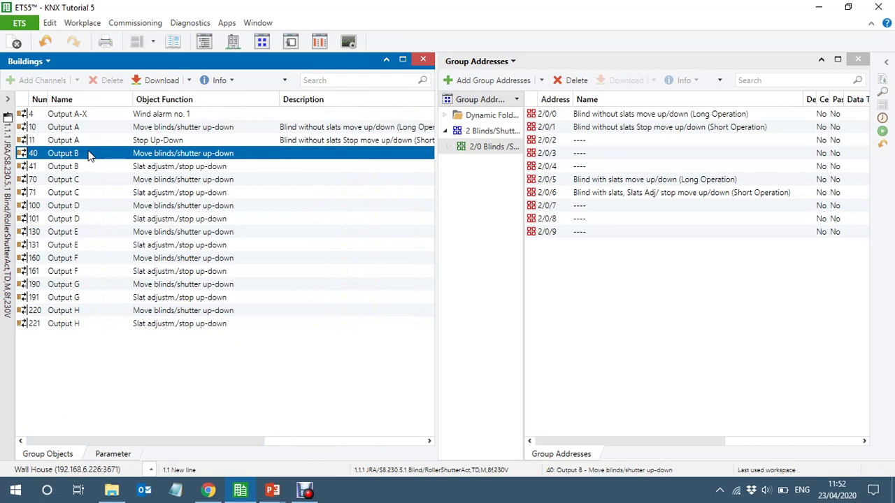
left_click_drag(89, 154, 663, 183)
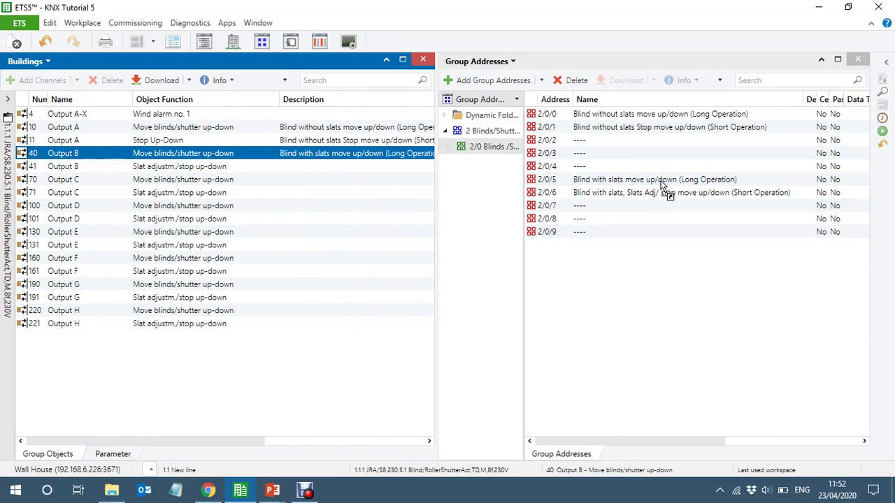
left_click(154, 170)
left_click_drag(153, 171, 718, 199)
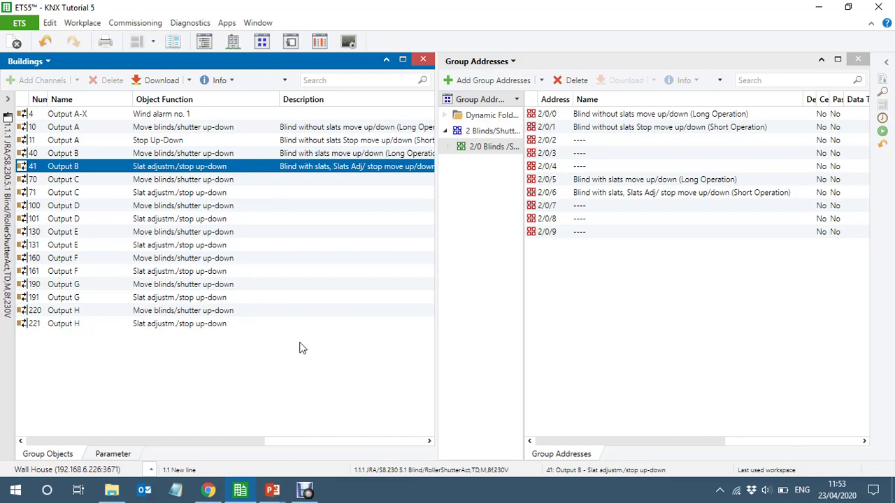
Set the function of Rocker 1 on the 1.1.2 push button sensor to Venetian blind, keeping left rocker UP / right rocker DOWN
left_click(4, 359)
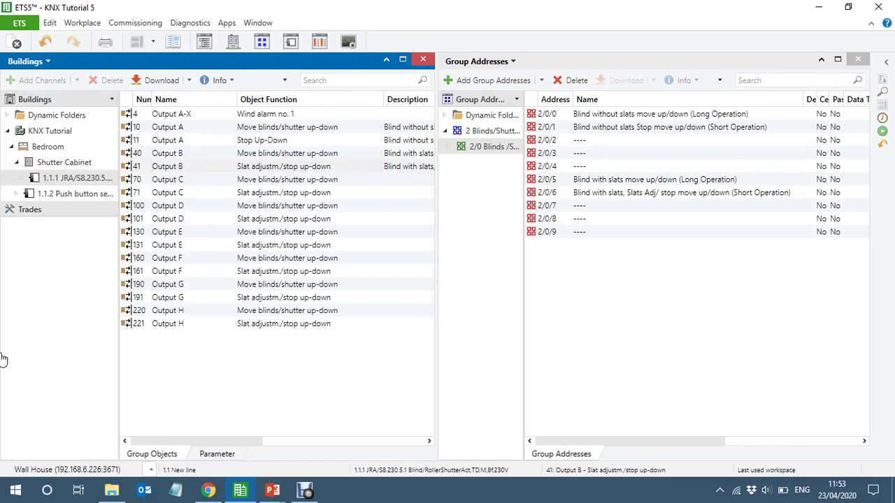
left_click(61, 196)
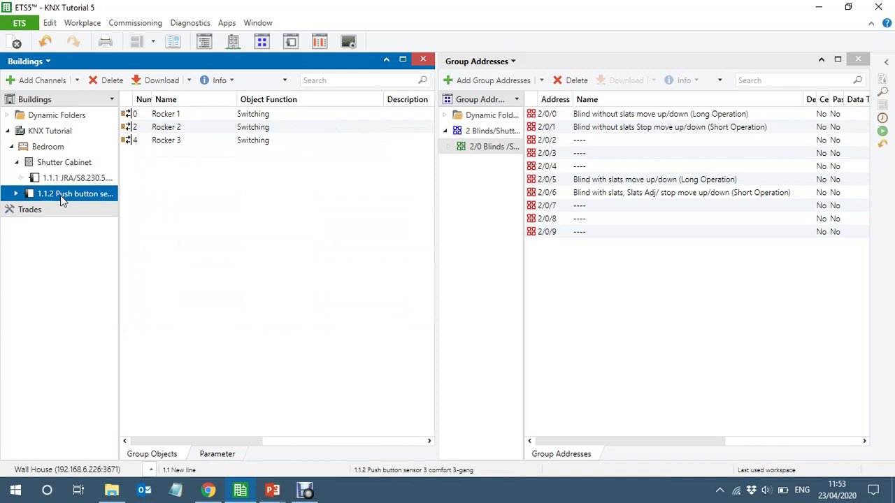
left_click(160, 310)
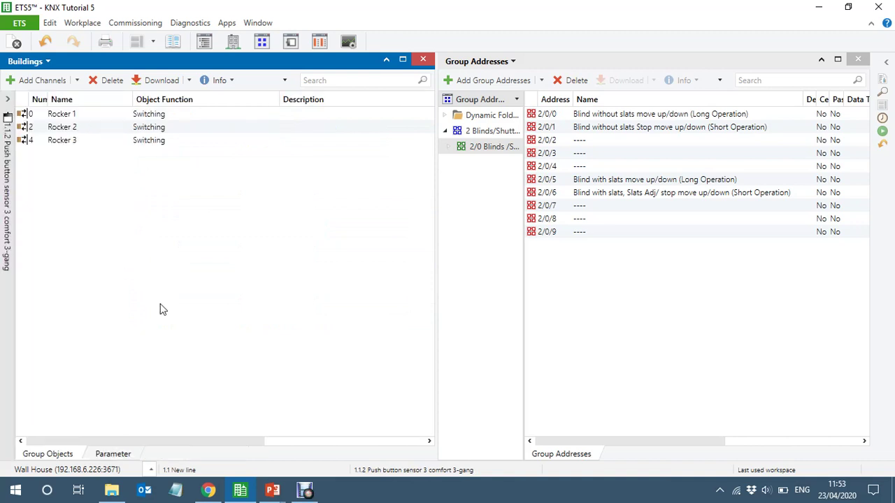
left_click(110, 454)
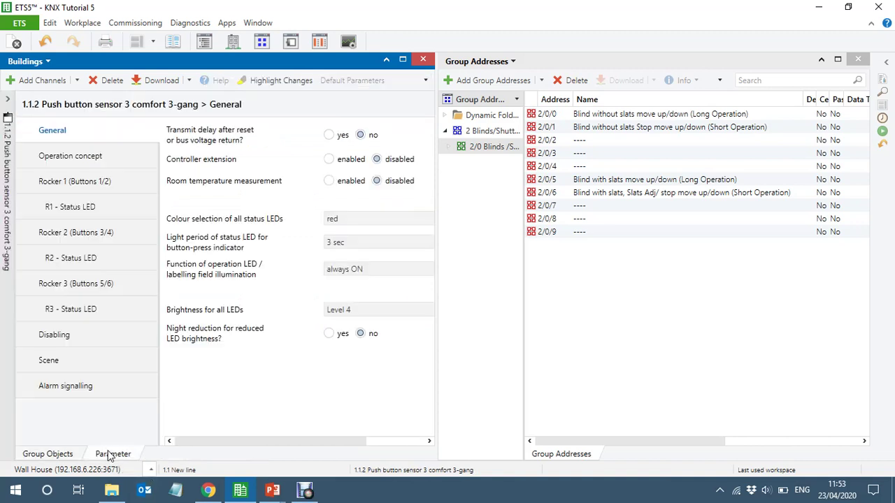
left_click(63, 183)
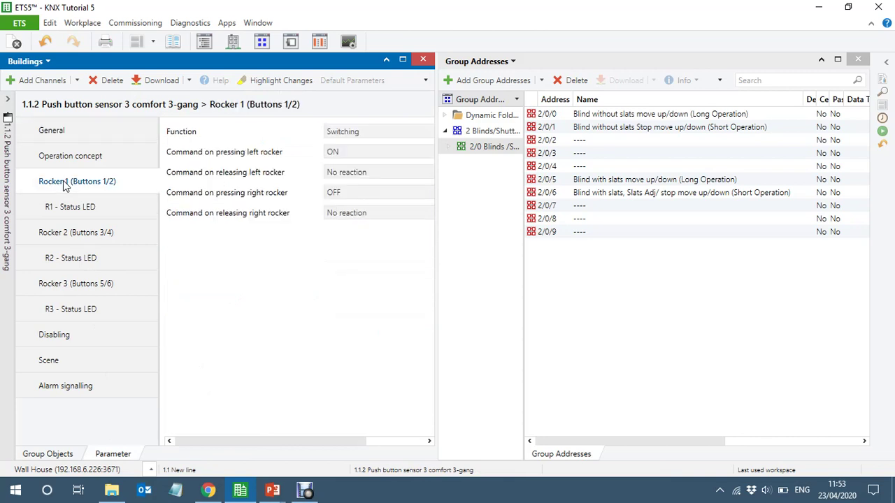
left_click(359, 132)
left_click(377, 177)
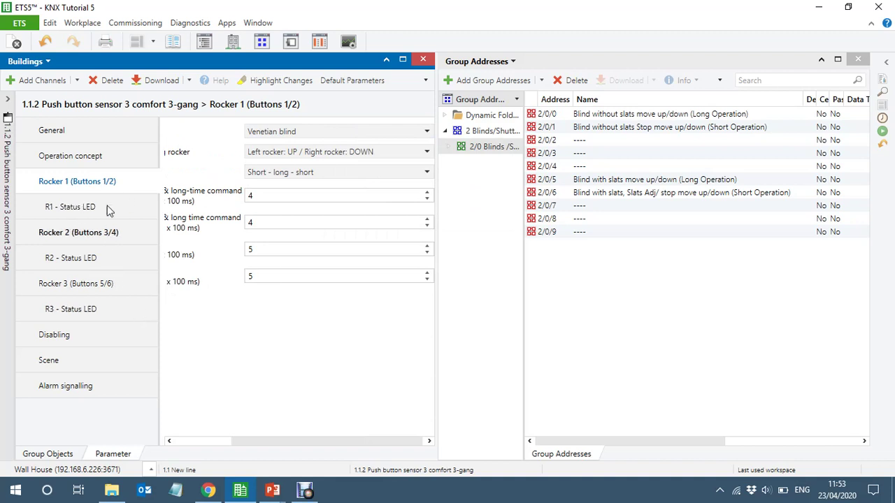
left_click(323, 154)
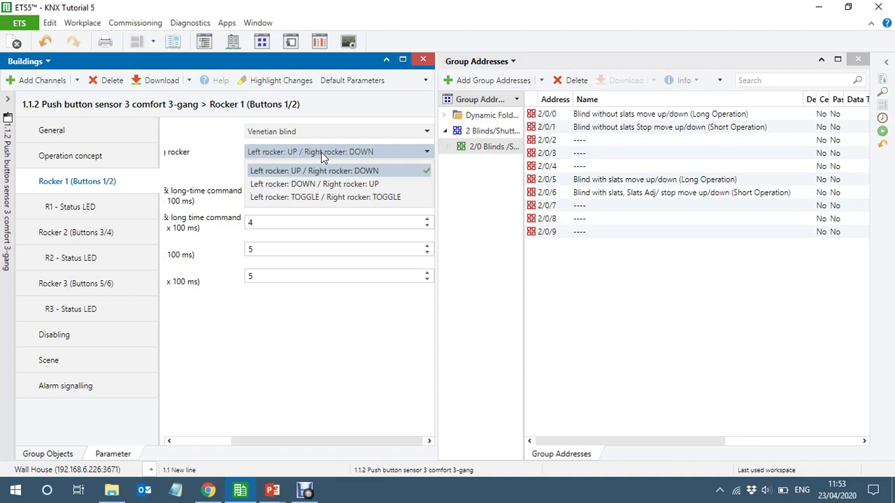
left_click(285, 377)
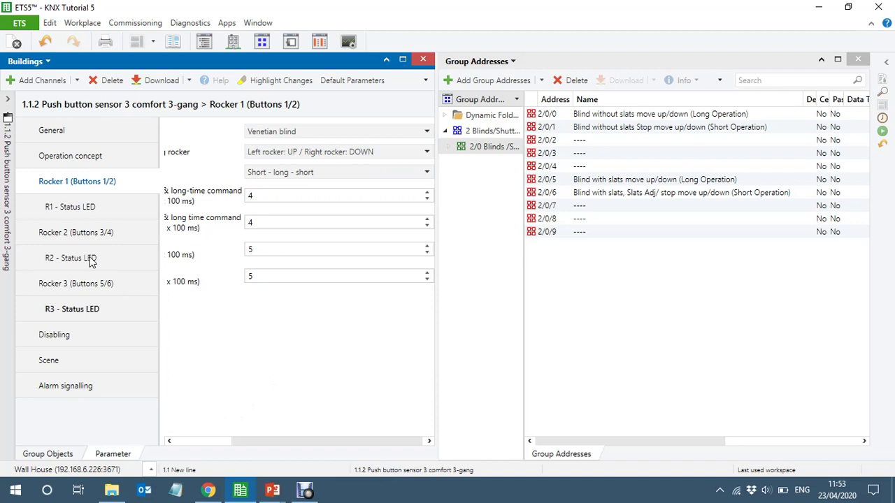
Set the function of Rocker 2 (Buttons 3/4) to Venetian blind and display the push button's group objects
left_click(59, 241)
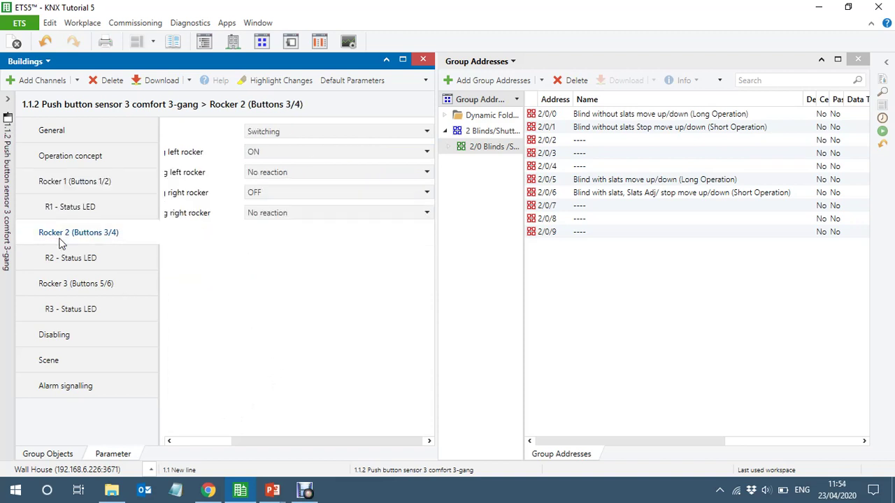
left_click(310, 137)
left_click(314, 177)
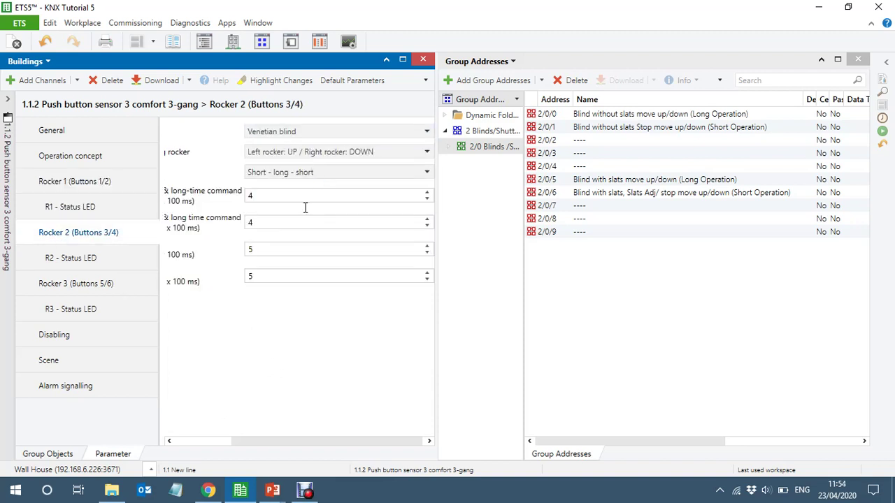
left_click(42, 455)
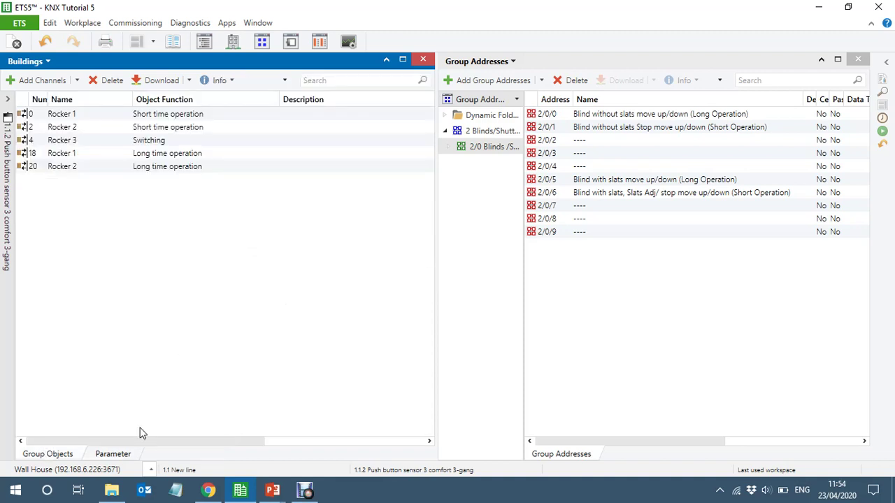
left_click(119, 457)
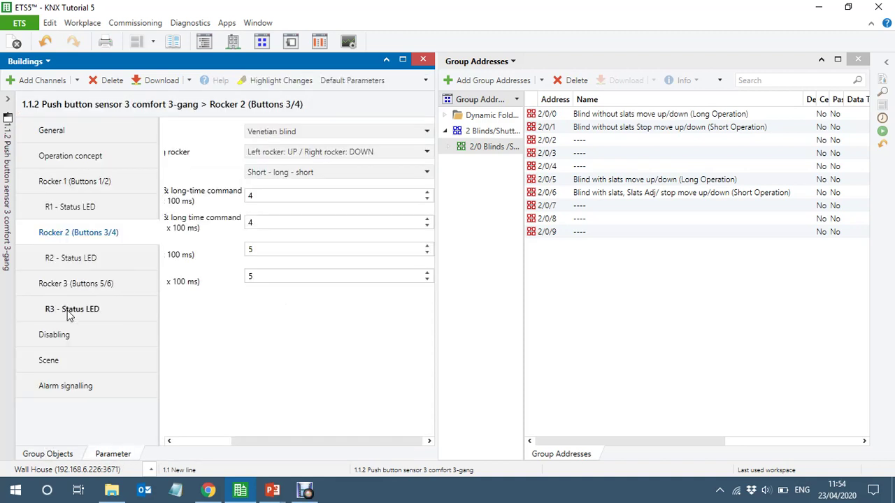
left_click(76, 289)
left_click(283, 132)
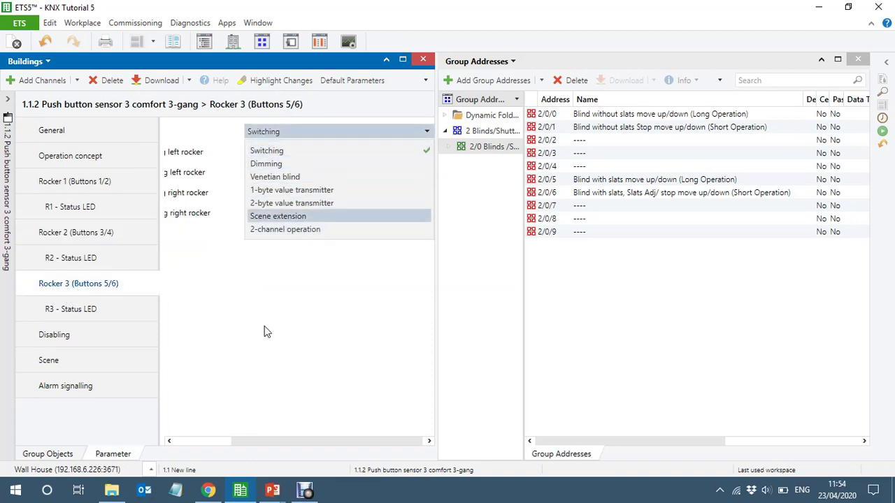
left_click(245, 385)
left_click(42, 456)
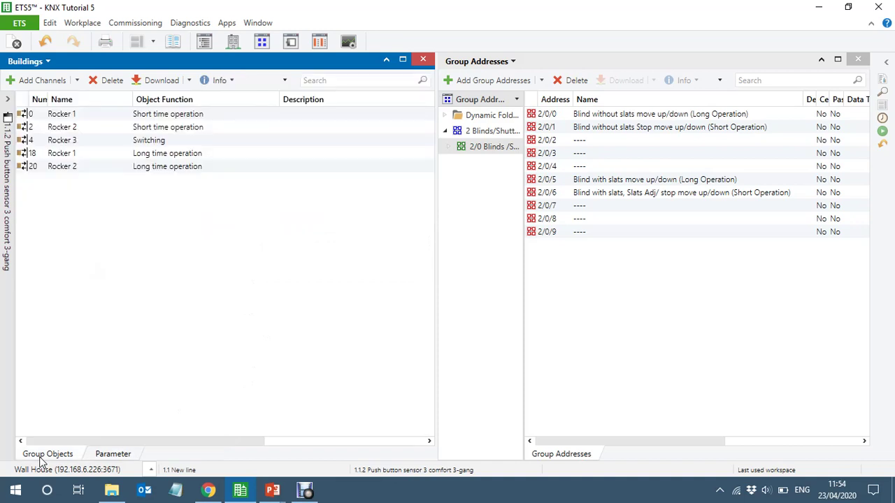
Link Rocker 1's Short time operation object to group address 2/0/1 and its Long time operation object to 2/0/0
left_click(95, 115)
left_click_drag(95, 115, 646, 135)
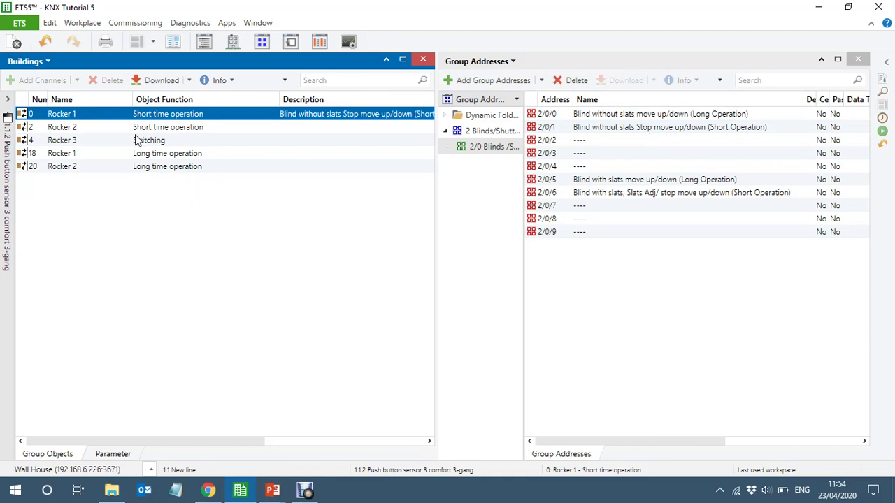
left_click(103, 152)
left_click_drag(103, 148, 632, 119)
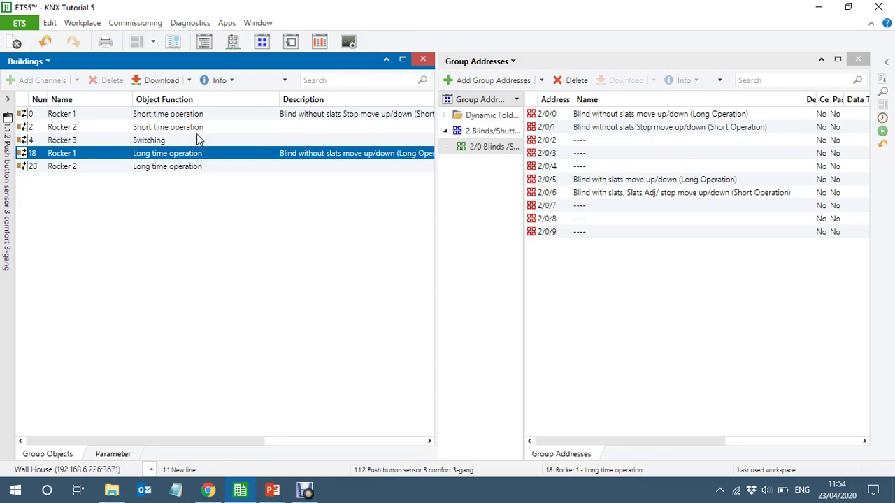
Link Rocker 2's Short time operation object to group address 2/0/5 and its Long time operation object to 2/0/6
left_click(241, 129)
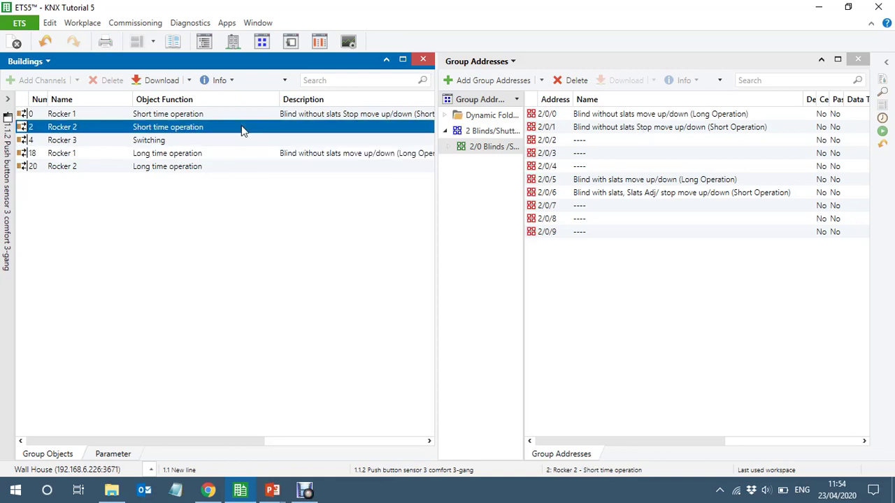
left_click_drag(241, 127, 615, 182)
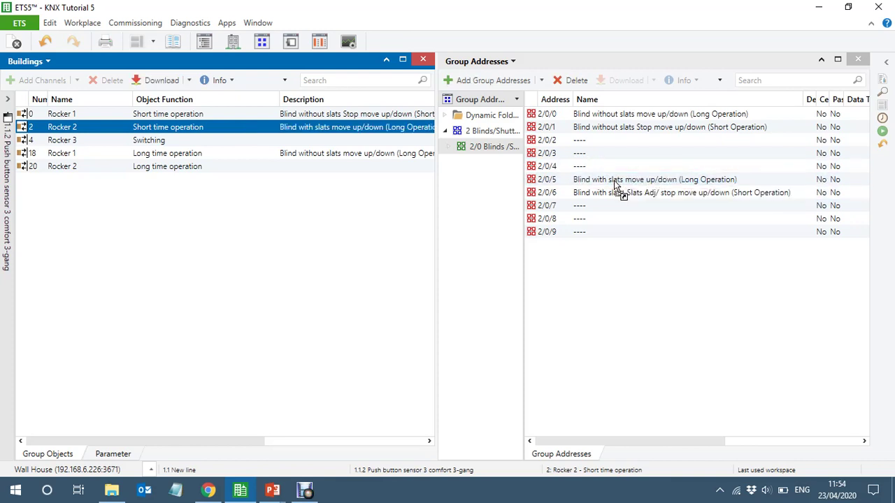
left_click_drag(101, 173, 713, 199)
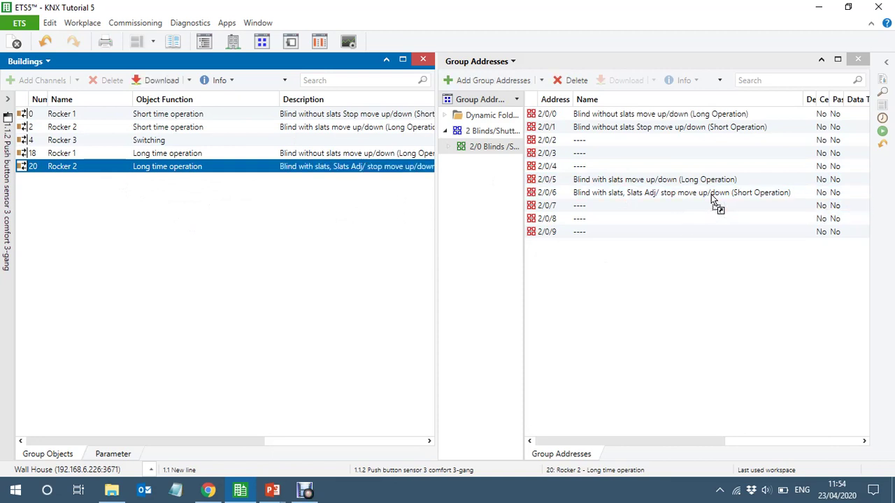
left_click(524, 312)
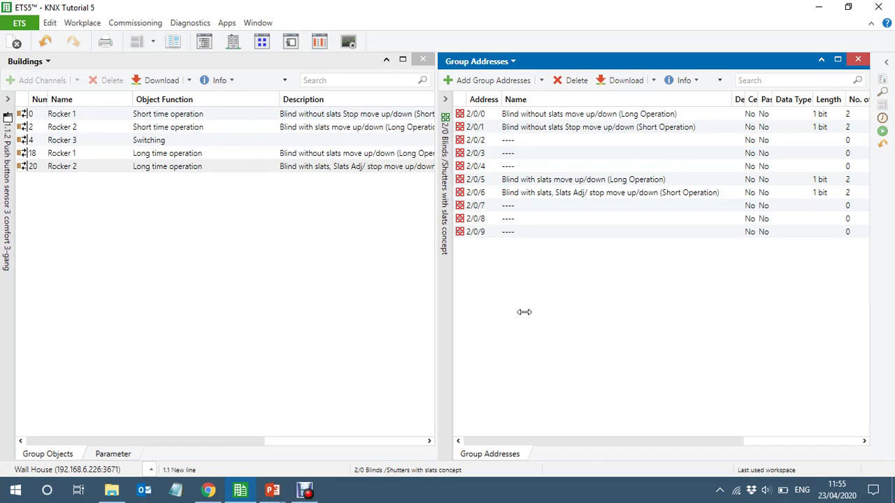
key("alt+Tab")
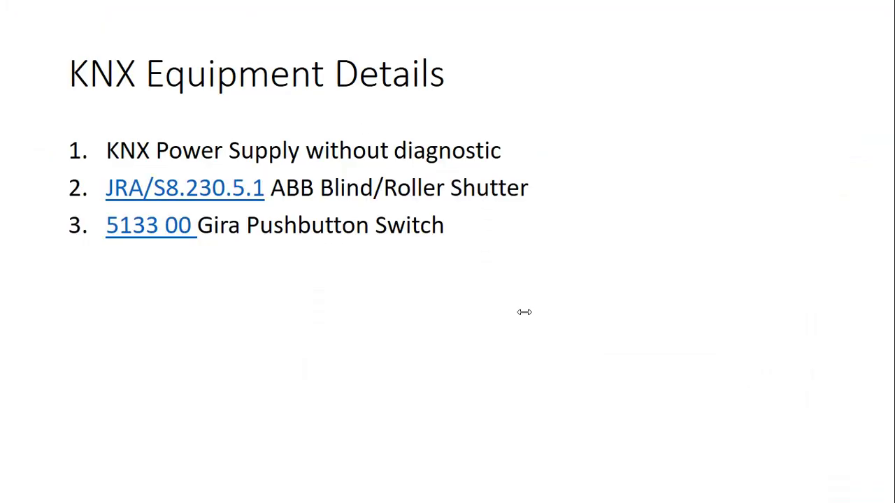
key("Right")
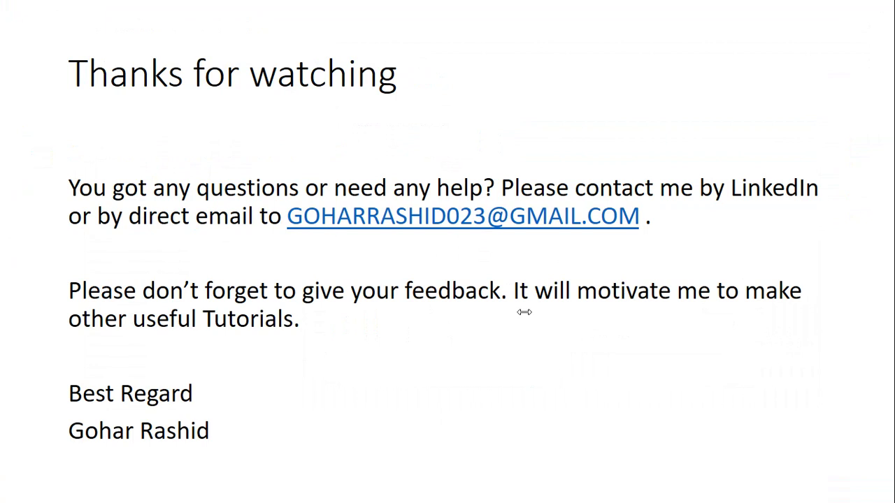